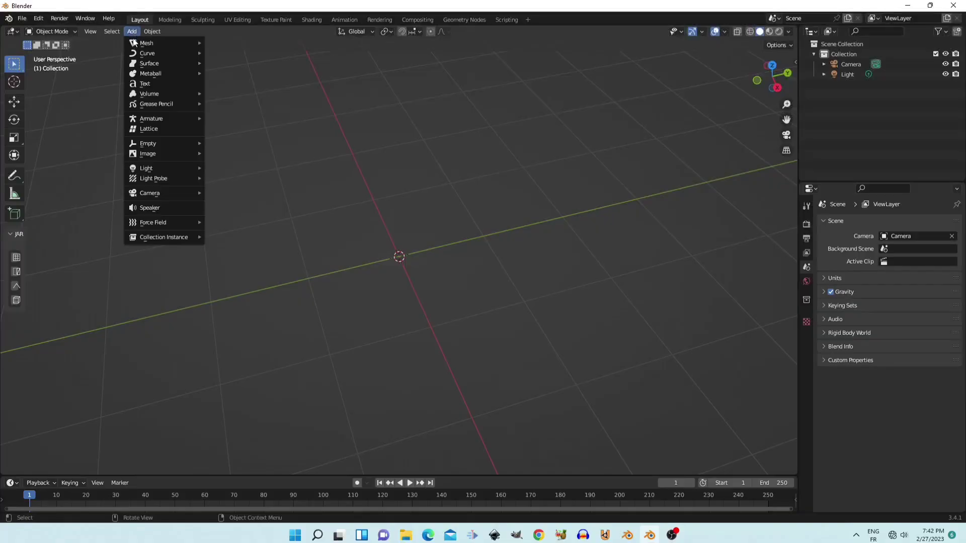
Add a plane mesh and view it straight down from the top
{"action": "left_click", "coordinate": [227, 44]}
{"action": "key", "text": "KP_7"}
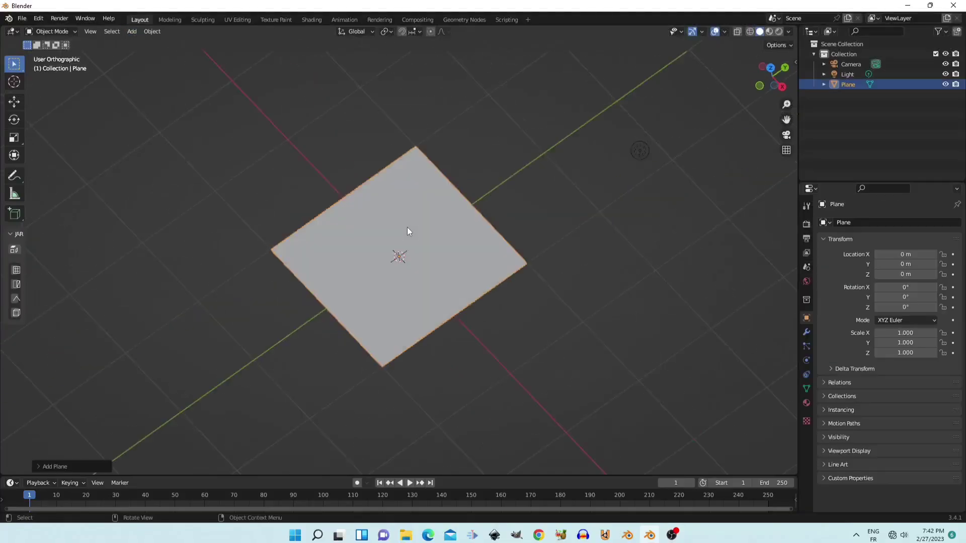
{"action": "scroll", "coordinate": [574, 353], "scroll_direction": "up", "scroll_amount": 2}
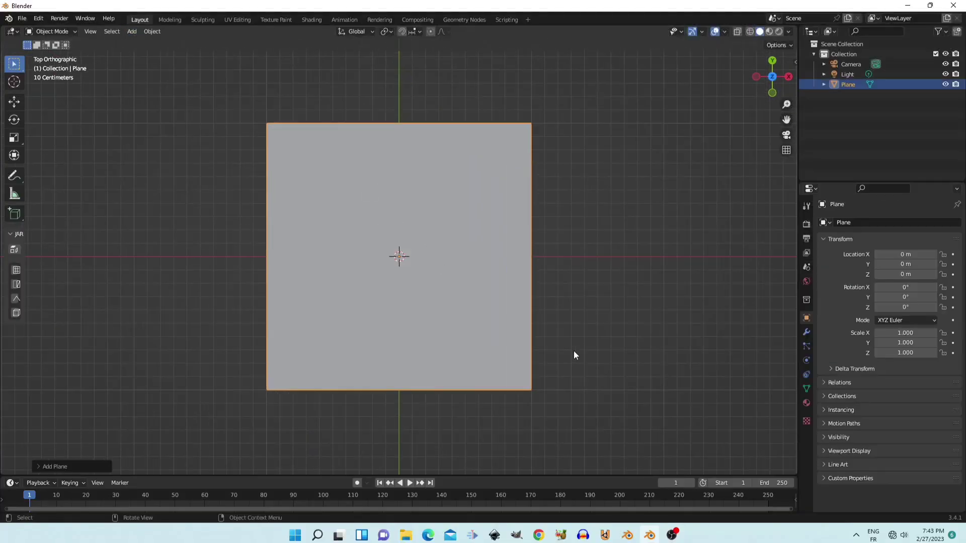
{"action": "scroll", "coordinate": [574, 351], "scroll_direction": "down", "scroll_amount": 1}
{"action": "scroll", "coordinate": [597, 342], "scroll_direction": "down", "scroll_amount": 1}
Split the viewport, make the lower area a Shader Editor, and create a new material
{"action": "left_click_drag", "start_coordinate": [794, 472], "coordinate": [101, 275]}
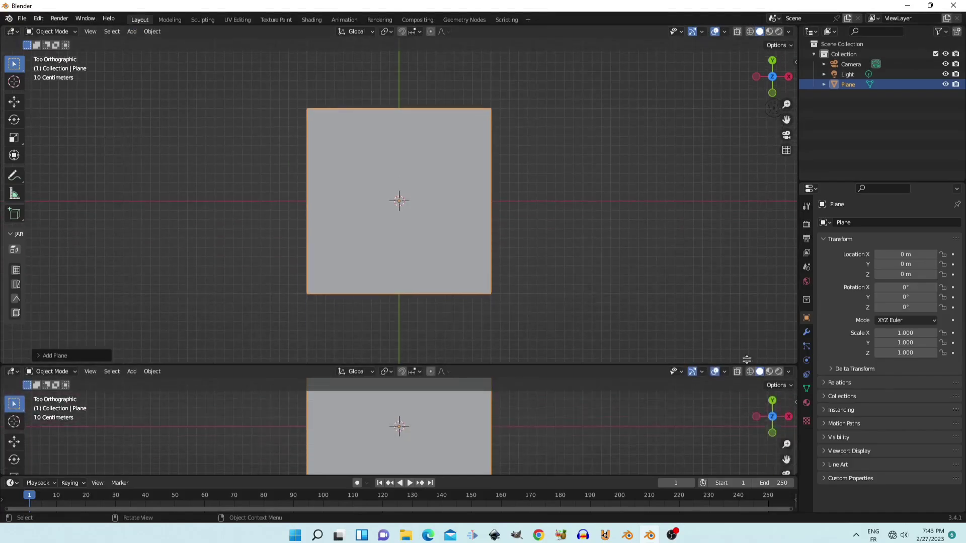
{"action": "left_click", "coordinate": [11, 291]}
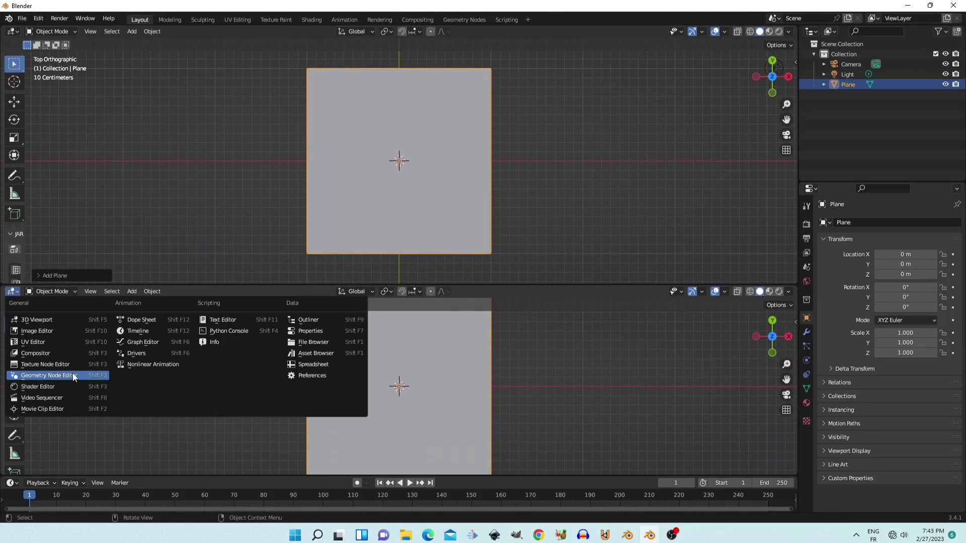
{"action": "left_click", "coordinate": [65, 386]}
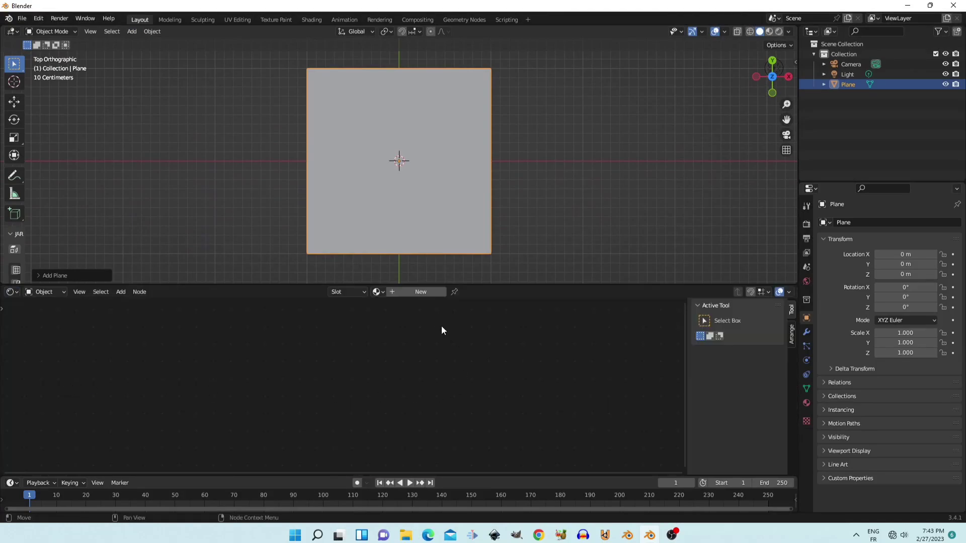
{"action": "left_click", "coordinate": [429, 292]}
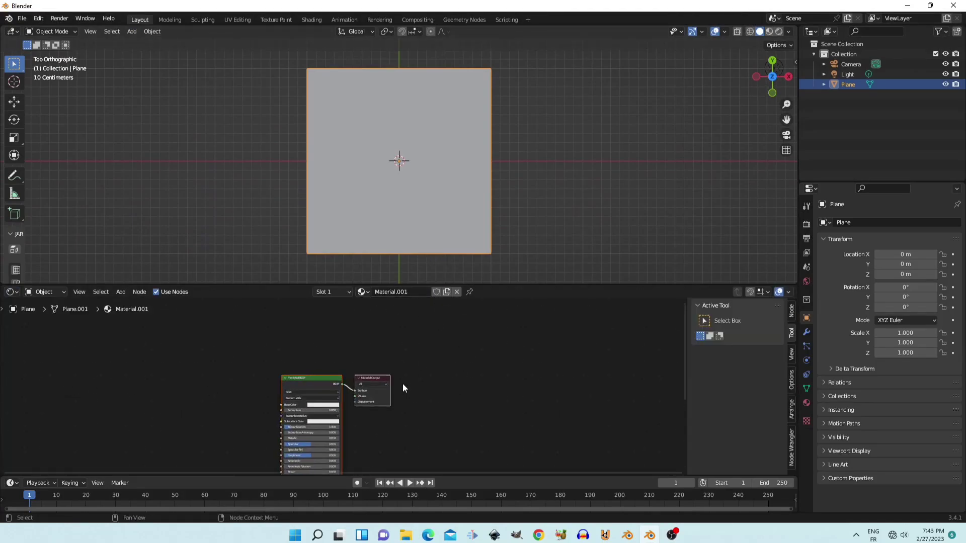
{"action": "middle_click_drag", "start_coordinate": [403, 383], "coordinate": [453, 366]}
Link a new Image Texture node's Color to Base Color and switch to Material Preview shading
{"action": "left_click", "coordinate": [121, 292]}
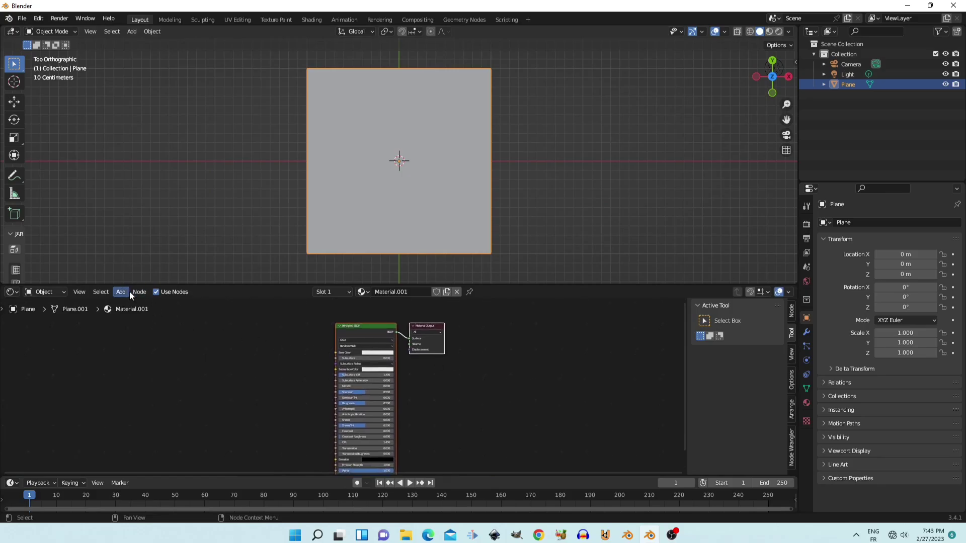
{"action": "mouse_move", "coordinate": [137, 348]}
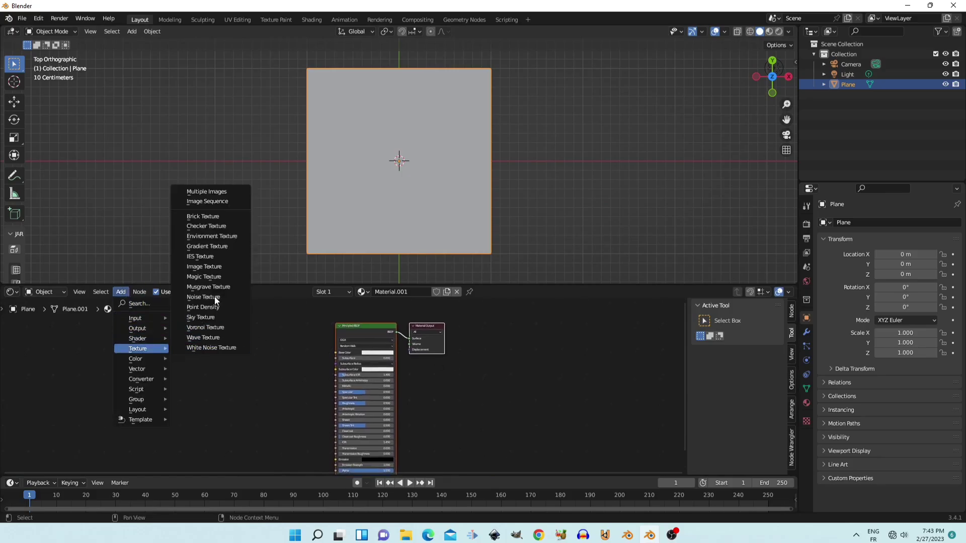
{"action": "left_click", "coordinate": [229, 271]}
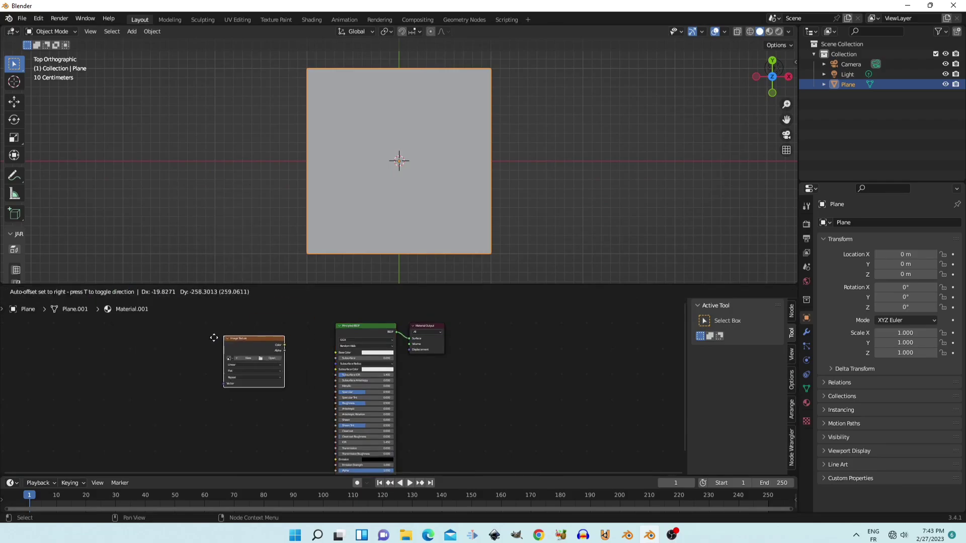
{"action": "left_click", "coordinate": [268, 355]}
{"action": "left_click_drag", "start_coordinate": [266, 349], "coordinate": [336, 352]}
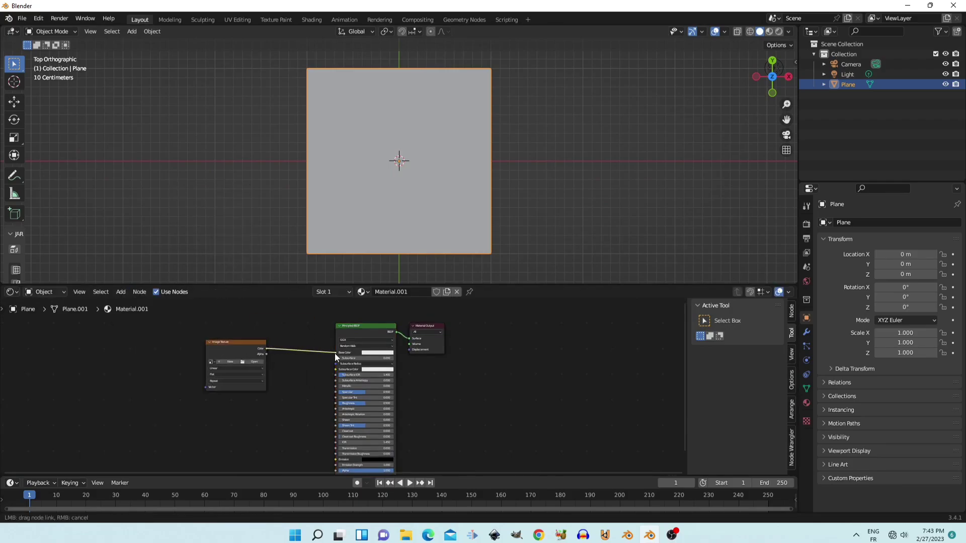
{"action": "left_click", "coordinate": [773, 32]}
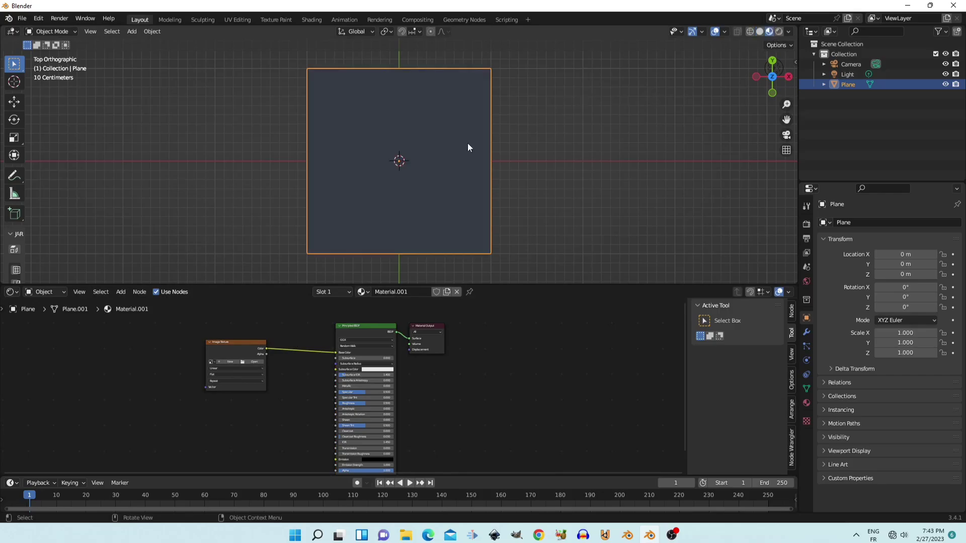
Load the orange maple leaf PNG from Desktop/leafs into the Image Texture node
{"action": "left_click", "coordinate": [257, 362]}
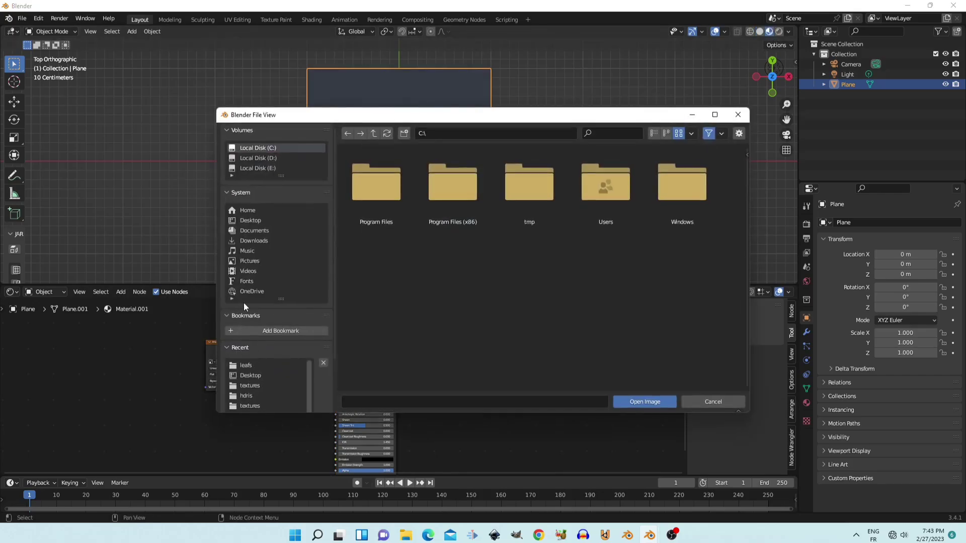
{"action": "left_click", "coordinate": [250, 220]}
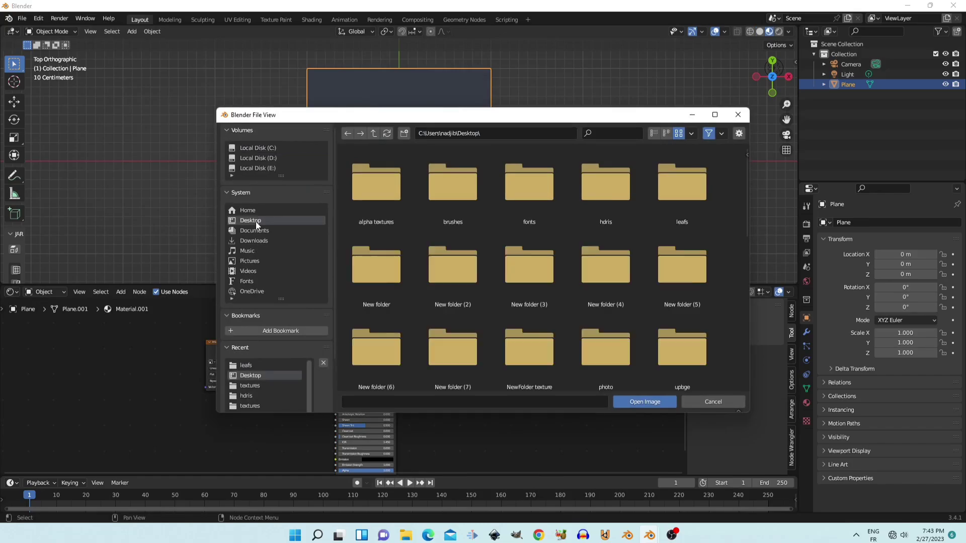
{"action": "double_click", "coordinate": [691, 191]}
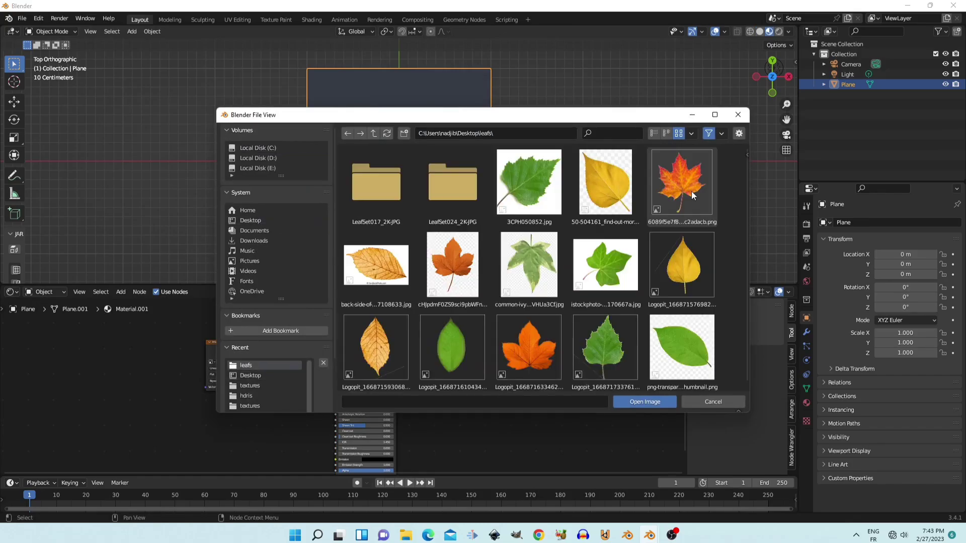
{"action": "scroll", "coordinate": [657, 244], "scroll_direction": "down", "scroll_amount": 1}
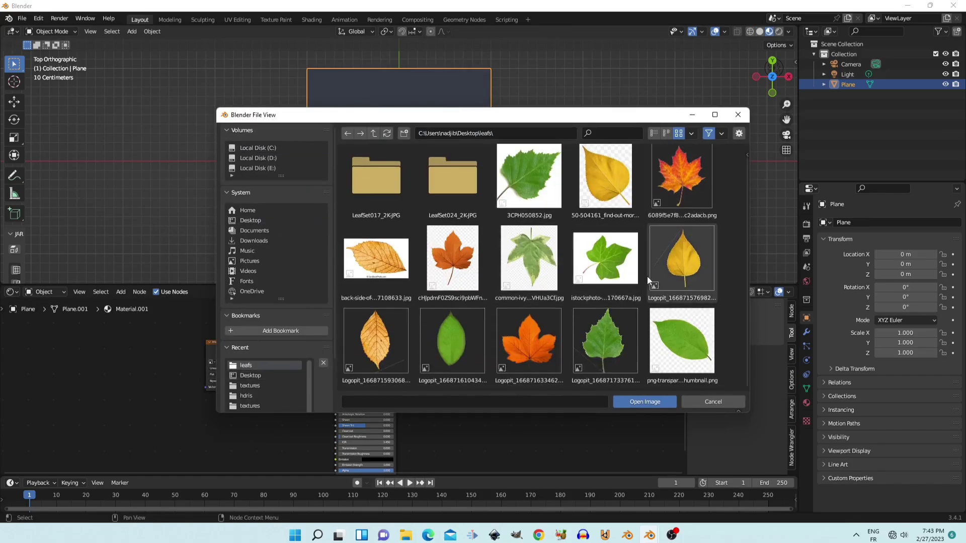
{"action": "scroll", "coordinate": [640, 314], "scroll_direction": "up", "scroll_amount": 1}
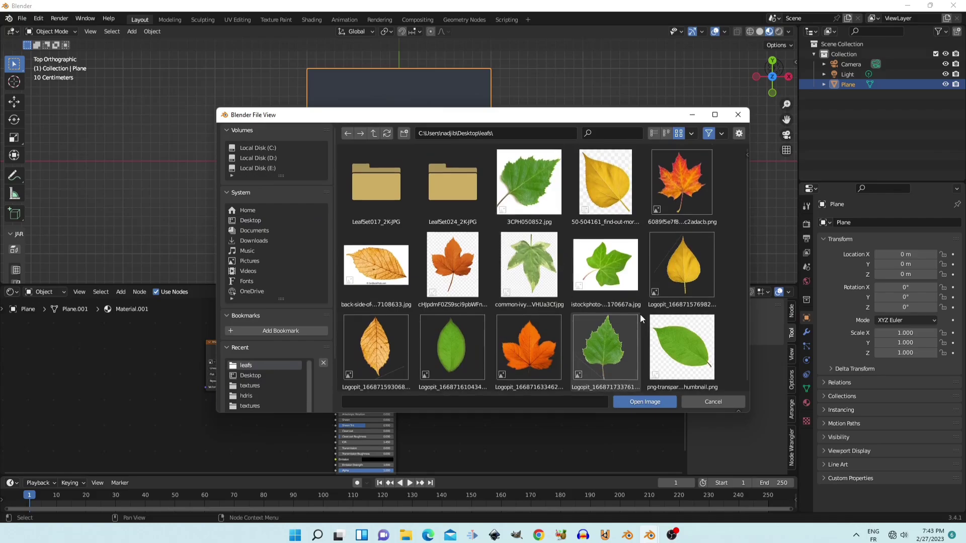
{"action": "left_click", "coordinate": [682, 181]}
{"action": "left_click", "coordinate": [644, 402]}
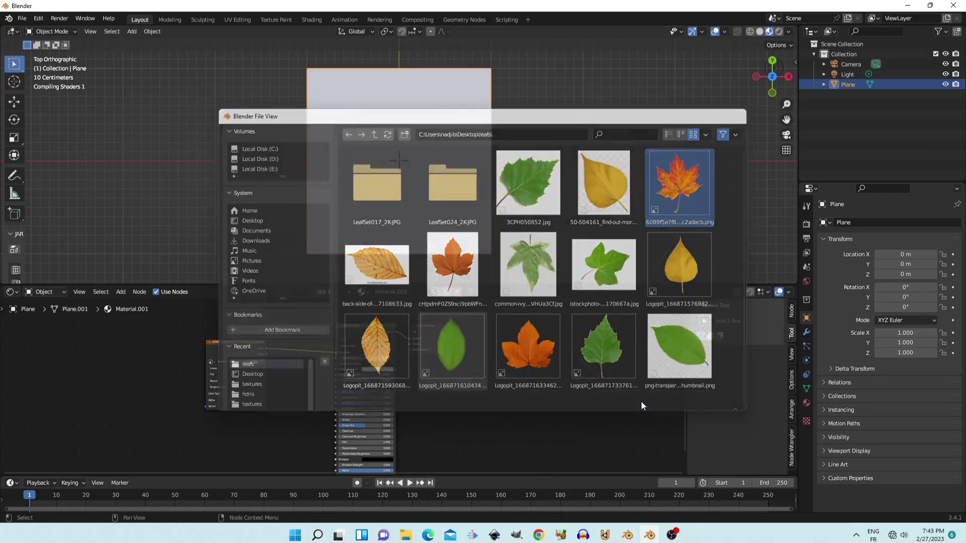
{"action": "left_click", "coordinate": [554, 146]}
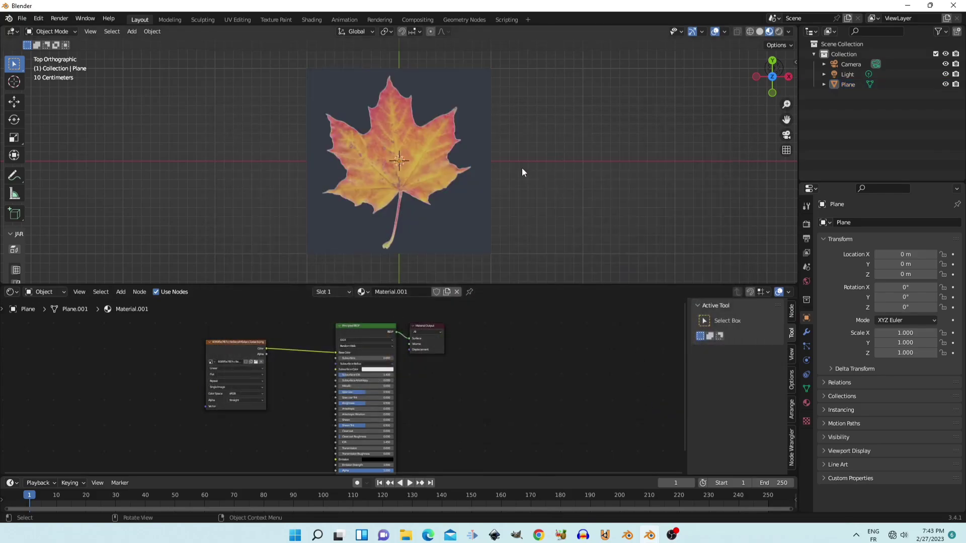
Move the Image Texture node left and link its Alpha output to the BSDF Alpha input
{"action": "left_click", "coordinate": [423, 146]}
{"action": "scroll", "coordinate": [513, 192], "scroll_direction": "up", "scroll_amount": 4}
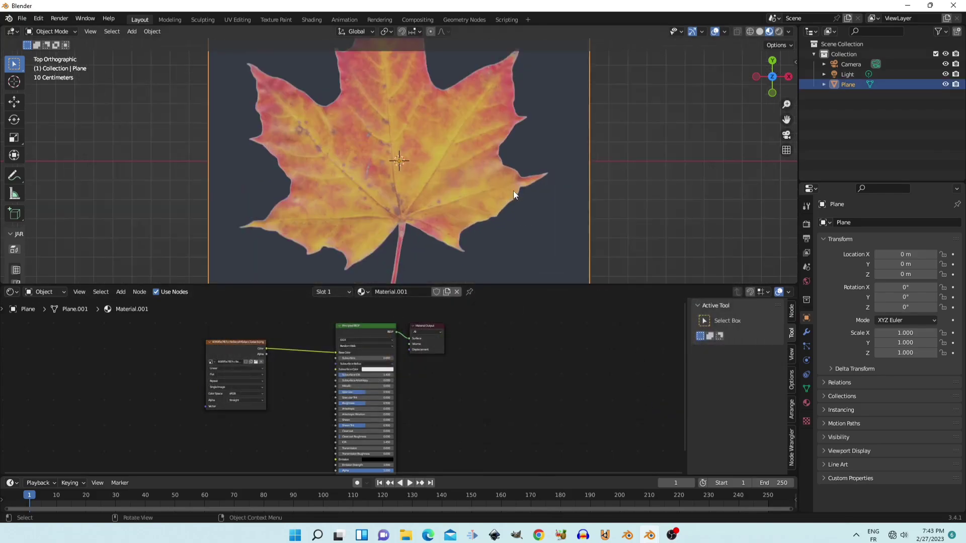
{"action": "scroll", "coordinate": [513, 191], "scroll_direction": "down", "scroll_amount": 3}
{"action": "left_click_drag", "start_coordinate": [253, 344], "coordinate": [188, 337]}
{"action": "scroll", "coordinate": [343, 377], "scroll_direction": "down", "scroll_amount": 1}
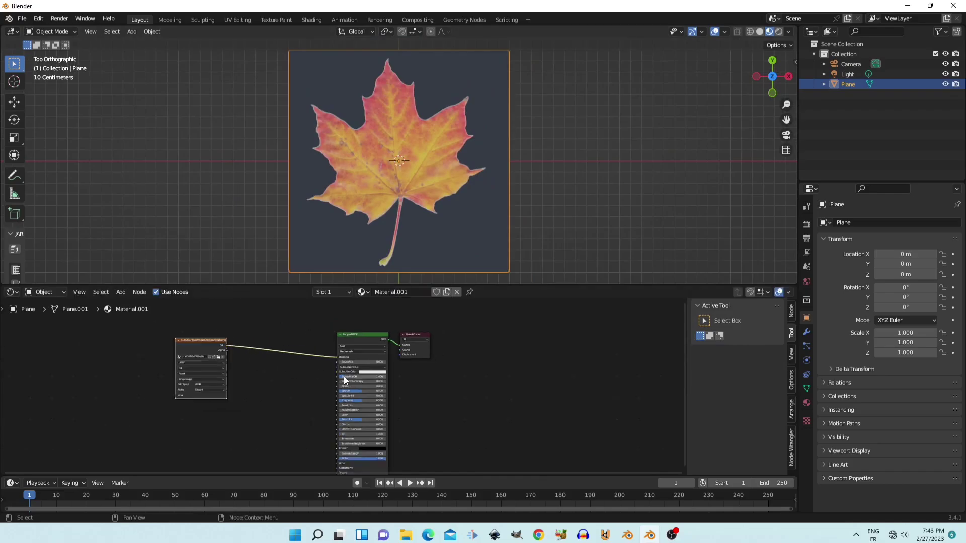
{"action": "scroll", "coordinate": [269, 351], "scroll_direction": "up", "scroll_amount": 4}
{"action": "middle_click_drag", "start_coordinate": [239, 342], "coordinate": [321, 375]}
{"action": "mouse_move", "coordinate": [218, 308]}
{"action": "left_mouse_down"}
{"action": "mouse_move", "coordinate": [363, 435]}
{"action": "mouse_move", "coordinate": [393, 428]}
{"action": "left_mouse_up"}
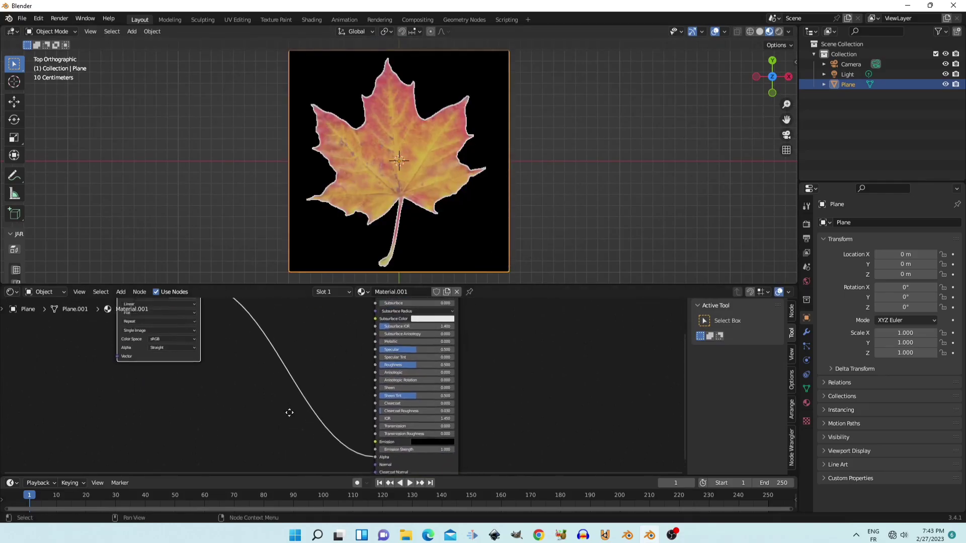
{"action": "scroll", "coordinate": [325, 434], "scroll_direction": "down", "scroll_amount": 2}
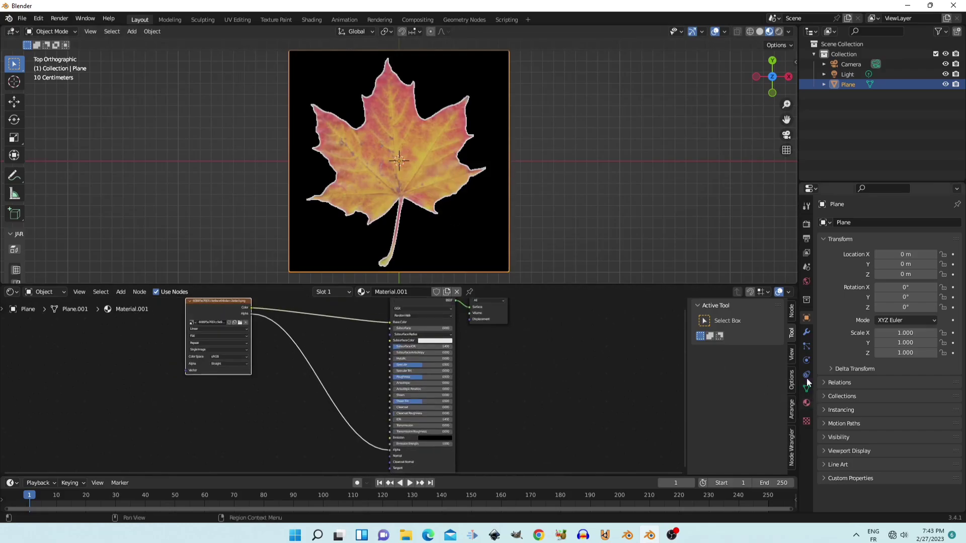
In Material Properties Settings, change Blend Mode from Opaque to Alpha Clip
{"action": "left_click", "coordinate": [807, 225]}
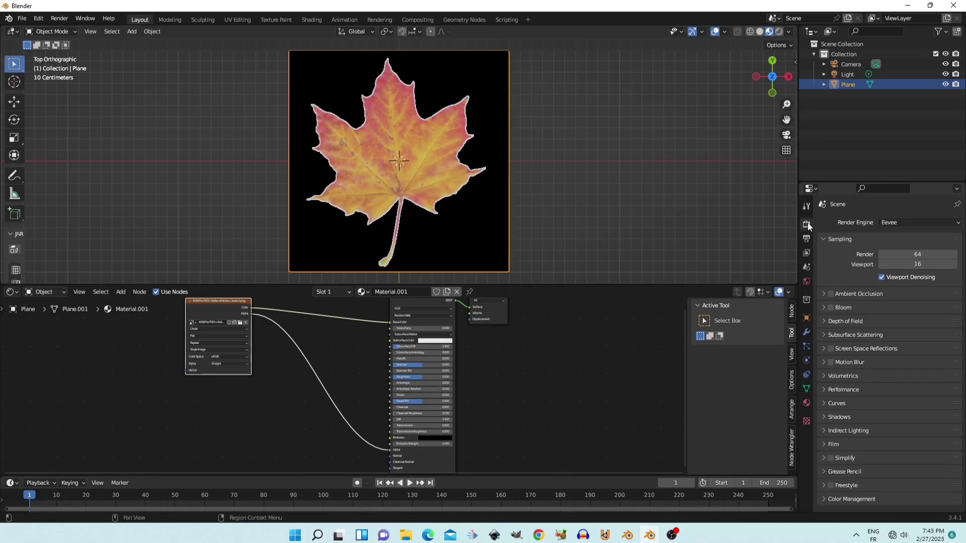
{"action": "left_click", "coordinate": [806, 402]}
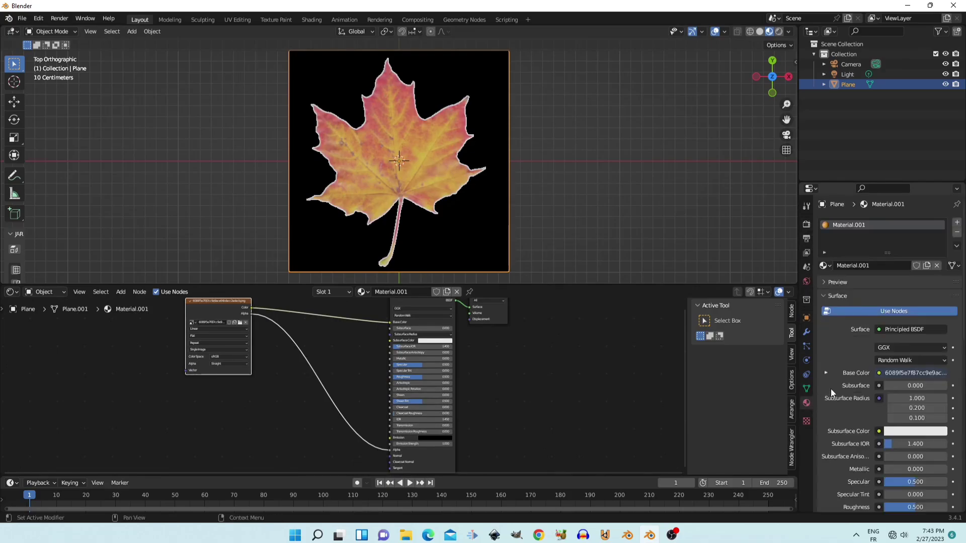
{"action": "scroll", "coordinate": [877, 407], "scroll_direction": "down", "scroll_amount": 10}
{"action": "scroll", "coordinate": [878, 408], "scroll_direction": "down", "scroll_amount": 3}
{"action": "scroll", "coordinate": [917, 423], "scroll_direction": "down", "scroll_amount": 2}
{"action": "scroll", "coordinate": [913, 398], "scroll_direction": "down", "scroll_amount": 2}
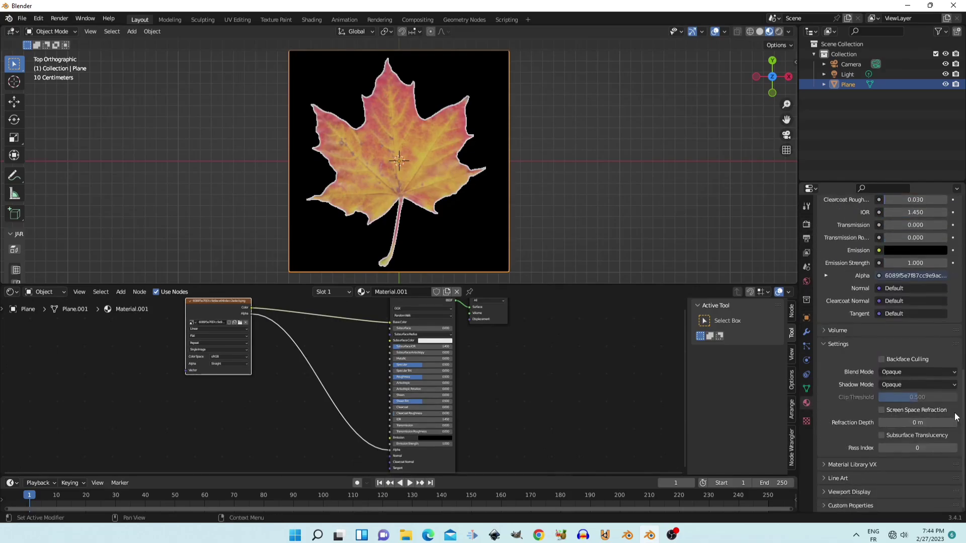
{"action": "left_click", "coordinate": [947, 373]}
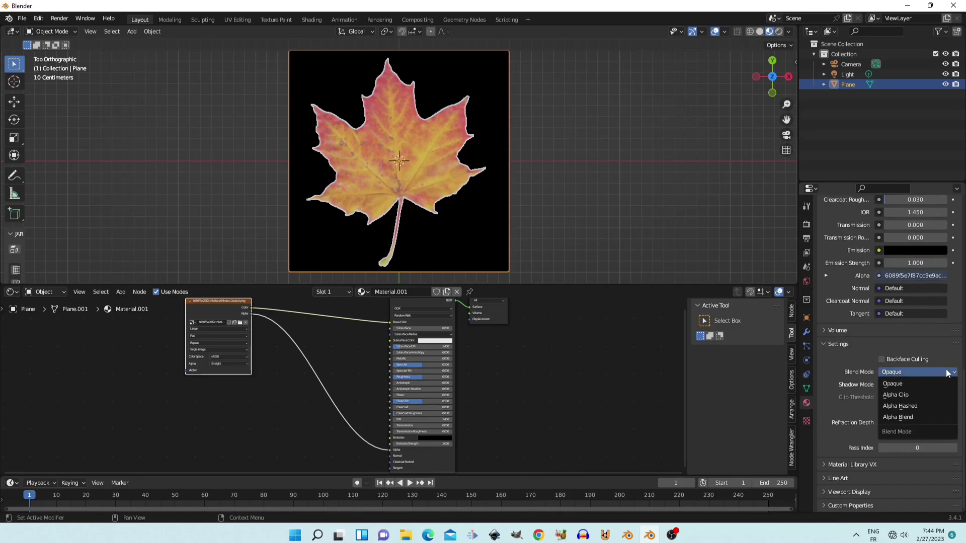
{"action": "left_click", "coordinate": [935, 394]}
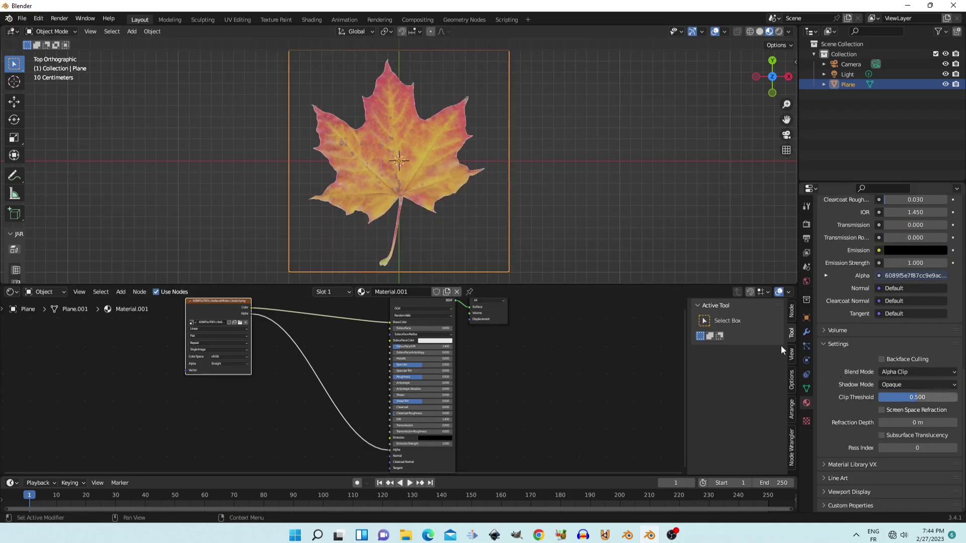
Set the material's Clip Threshold to 0.940
{"action": "left_click", "coordinate": [540, 194]}
{"action": "scroll", "coordinate": [446, 183], "scroll_direction": "up", "scroll_amount": 5}
{"action": "scroll", "coordinate": [554, 206], "scroll_direction": "up", "scroll_amount": 6}
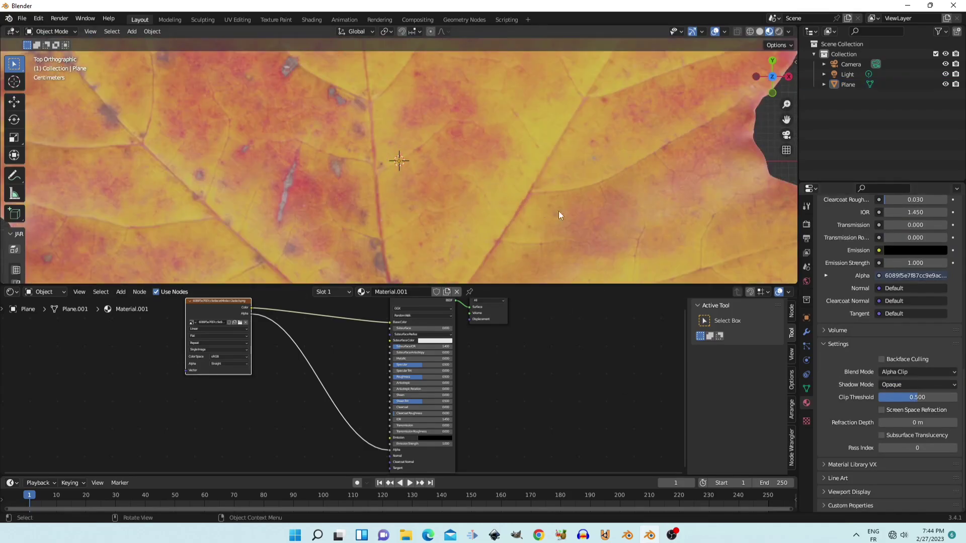
{"action": "scroll", "coordinate": [647, 222], "scroll_direction": "down", "scroll_amount": 6}
{"action": "scroll", "coordinate": [604, 225], "scroll_direction": "down", "scroll_amount": 2}
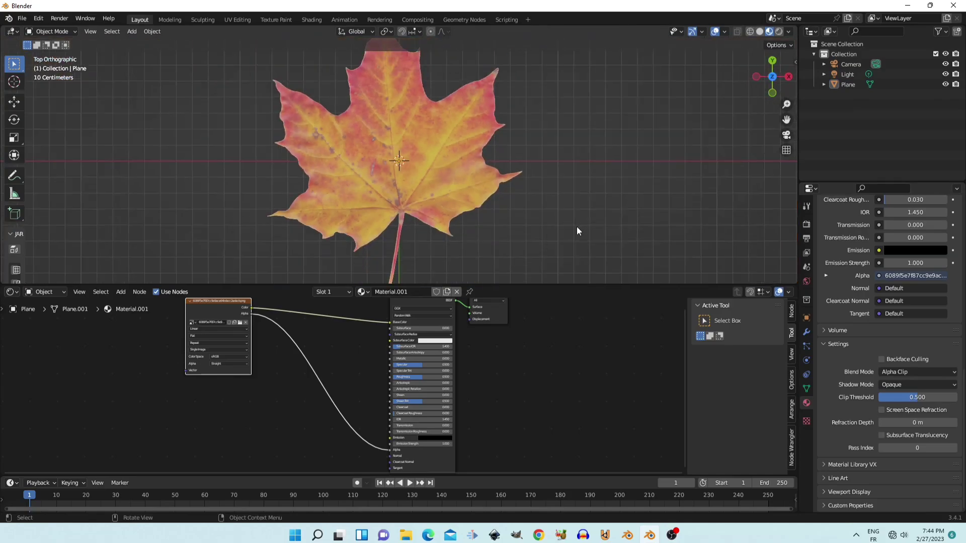
{"action": "scroll", "coordinate": [577, 226], "scroll_direction": "down", "scroll_amount": 2}
{"action": "middle_click_drag", "start_coordinate": [553, 226], "coordinate": [568, 241], "text": "shift"}
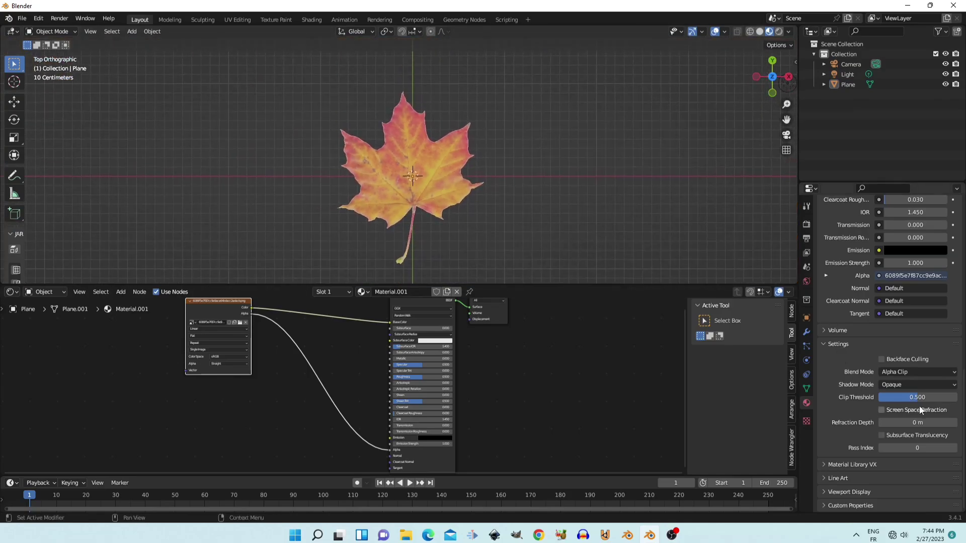
{"action": "left_click_drag", "start_coordinate": [911, 397], "coordinate": [926, 397]}
{"action": "scroll", "coordinate": [532, 225], "scroll_direction": "up", "scroll_amount": 6}
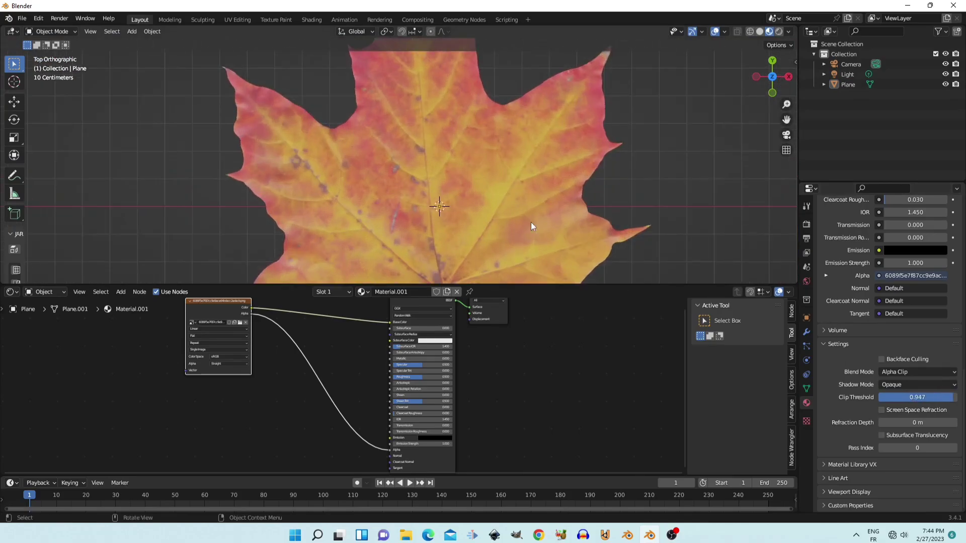
{"action": "scroll", "coordinate": [731, 50], "scroll_direction": "down", "scroll_amount": 3}
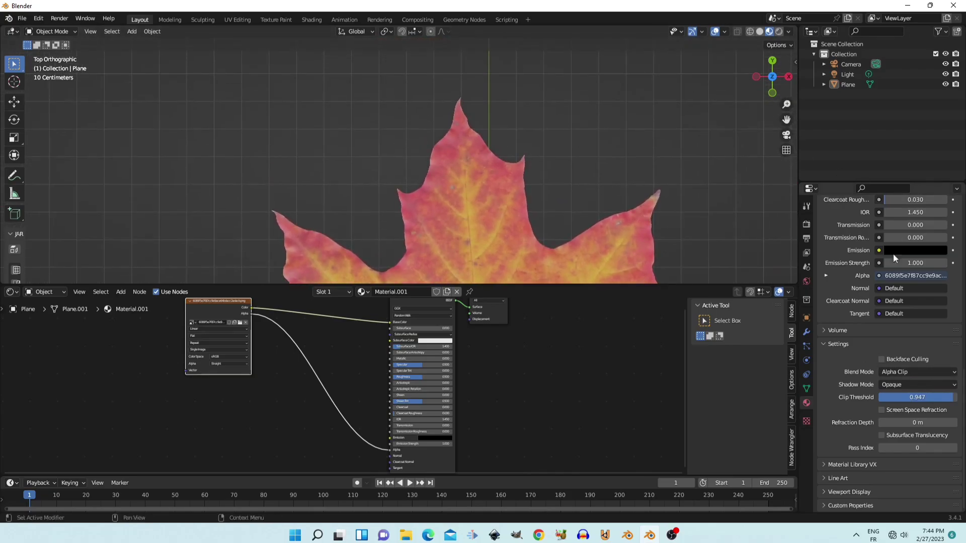
{"action": "mouse_move", "coordinate": [948, 398]}
{"action": "left_mouse_down"}
{"action": "mouse_move", "coordinate": [883, 397]}
{"action": "mouse_move", "coordinate": [948, 397]}
{"action": "left_mouse_up"}
{"action": "left_click_drag", "start_coordinate": [951, 397], "coordinate": [953, 398]}
Orbit to an angled perspective view of the leaf and select the plane
{"action": "scroll", "coordinate": [636, 211], "scroll_direction": "up", "scroll_amount": 4}
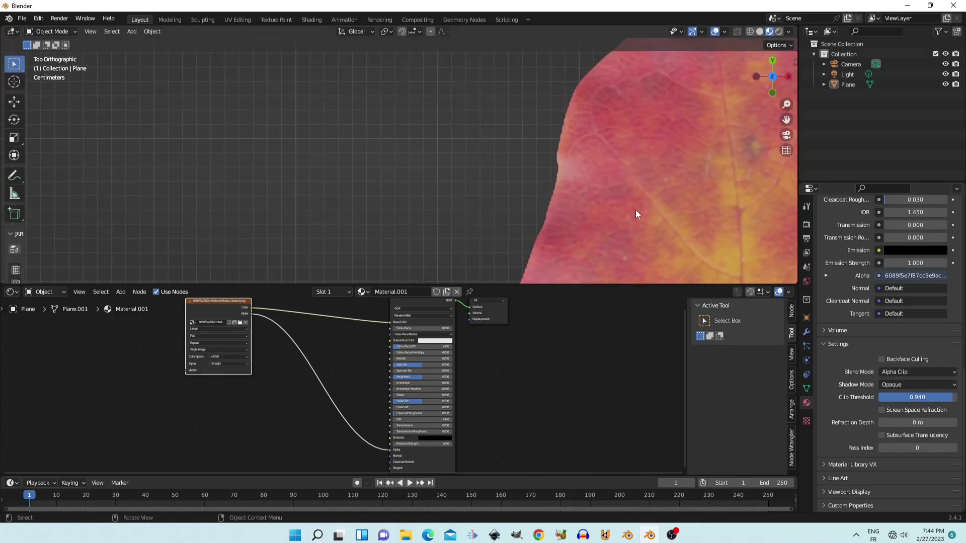
{"action": "scroll", "coordinate": [636, 214], "scroll_direction": "down", "scroll_amount": 4}
{"action": "scroll", "coordinate": [636, 213], "scroll_direction": "down", "scroll_amount": 3}
{"action": "mouse_move", "coordinate": [518, 203]}
{"action": "middle_mouse_down"}
{"action": "mouse_move", "coordinate": [499, 145]}
{"action": "mouse_move", "coordinate": [553, 272]}
{"action": "middle_mouse_up"}
{"action": "scroll", "coordinate": [507, 176], "scroll_direction": "up", "scroll_amount": 2}
{"action": "mouse_move", "coordinate": [507, 176]}
{"action": "middle_mouse_down"}
{"action": "mouse_move", "coordinate": [469, 190]}
{"action": "mouse_move", "coordinate": [532, 197]}
{"action": "mouse_move", "coordinate": [509, 256]}
{"action": "mouse_move", "coordinate": [530, 219]}
{"action": "mouse_move", "coordinate": [554, 264]}
{"action": "middle_mouse_up"}
{"action": "scroll", "coordinate": [505, 196], "scroll_direction": "up", "scroll_amount": 4}
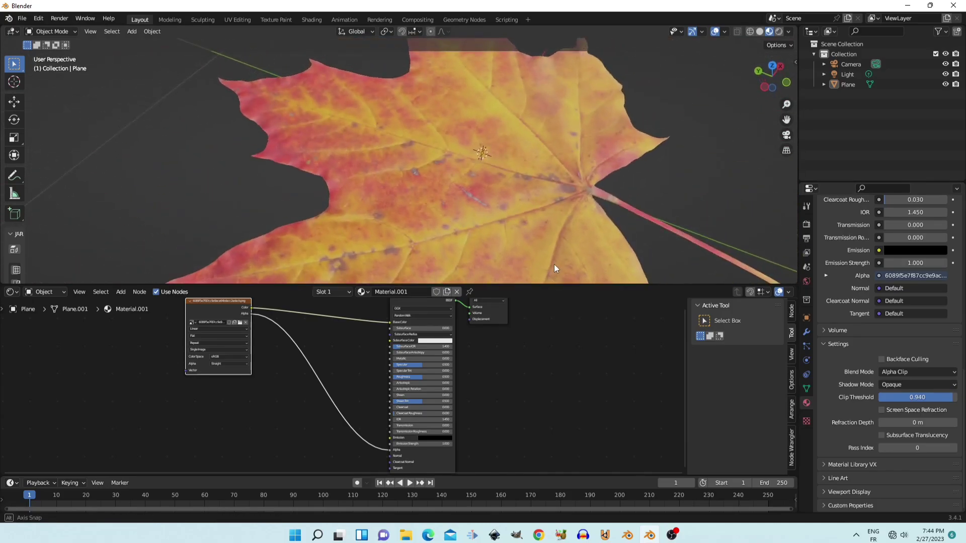
{"action": "scroll", "coordinate": [554, 265], "scroll_direction": "down", "scroll_amount": 4}
{"action": "middle_click_drag", "start_coordinate": [521, 221], "coordinate": [510, 216]}
{"action": "left_click", "coordinate": [439, 149]}
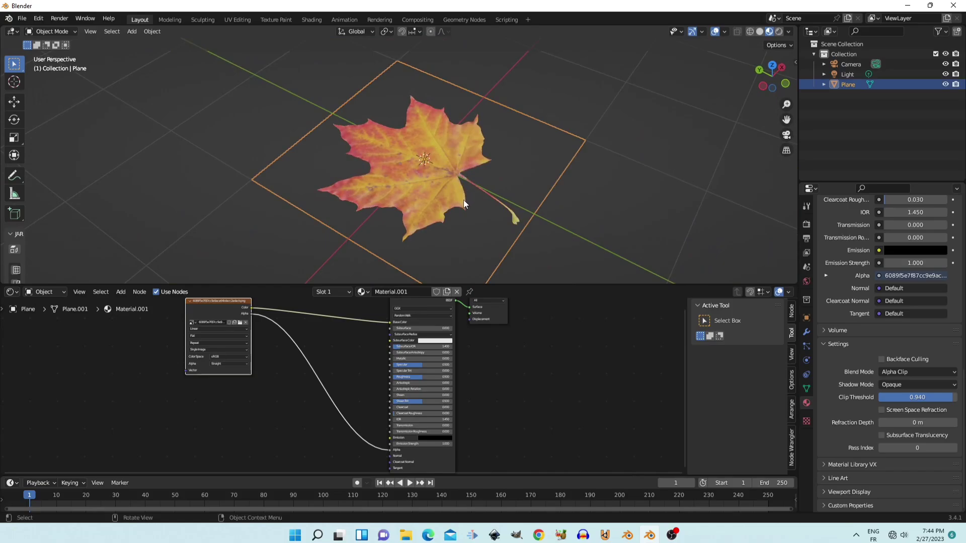
{"action": "mouse_move", "coordinate": [463, 200]}
{"action": "middle_mouse_down"}
{"action": "mouse_move", "coordinate": [454, 188]}
{"action": "mouse_move", "coordinate": [474, 192]}
{"action": "mouse_move", "coordinate": [461, 194]}
{"action": "middle_mouse_up"}
In Edit Mode, add 13 loop cuts one way and 8 crosswise to grid the plane
{"action": "key", "text": "Tab"}
{"action": "key", "text": "ctrl+r"}
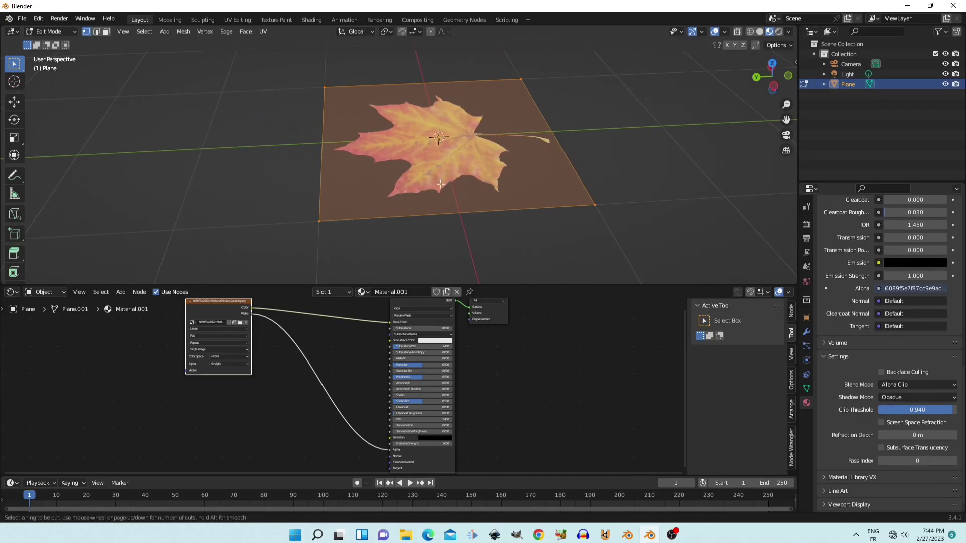
{"action": "scroll", "coordinate": [457, 208], "scroll_direction": "up", "scroll_amount": 5}
{"action": "scroll", "coordinate": [456, 208], "scroll_direction": "up", "scroll_amount": 7}
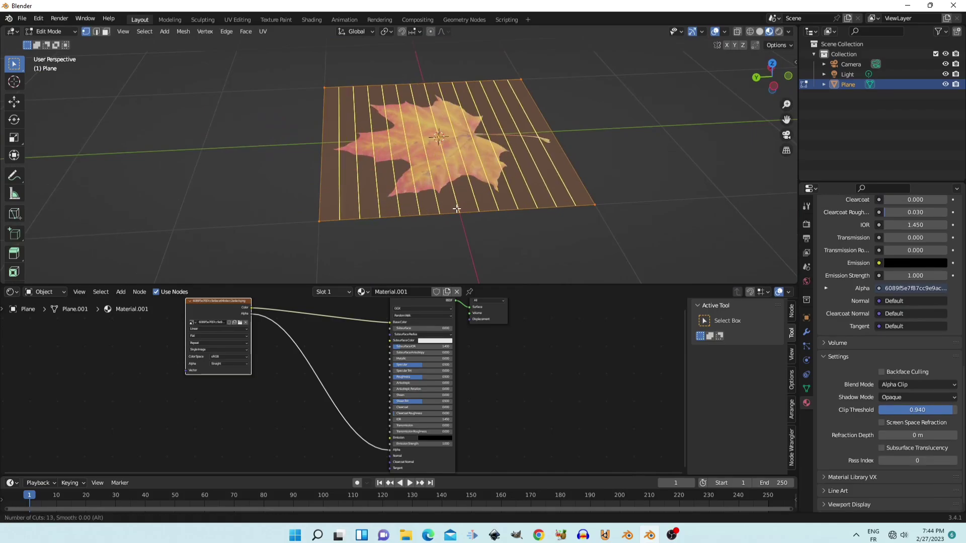
{"action": "left_click", "coordinate": [457, 208]}
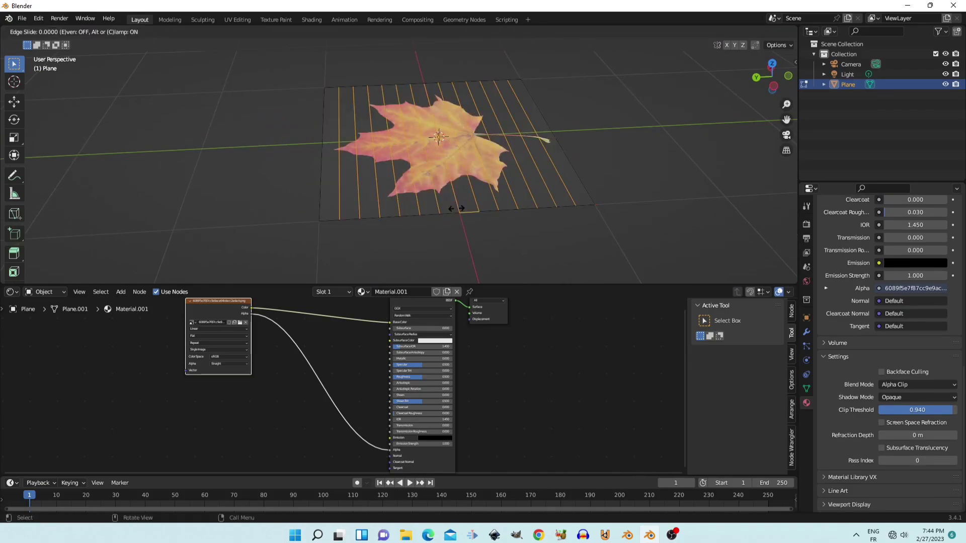
{"action": "left_click", "coordinate": [454, 157]}
{"action": "key", "text": "ctrl+r"}
{"action": "scroll", "coordinate": [455, 141], "scroll_direction": "up", "scroll_amount": 7}
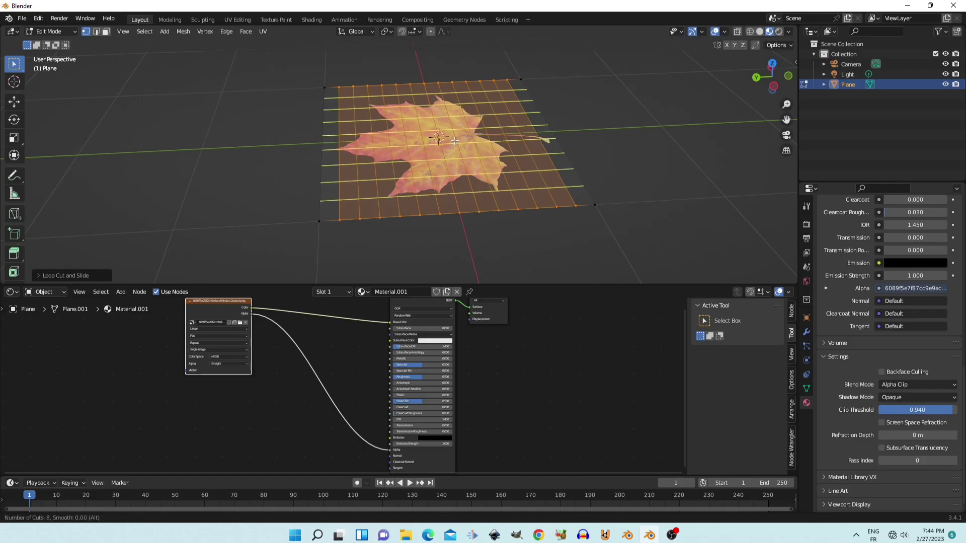
{"action": "scroll", "coordinate": [455, 141], "scroll_direction": "up", "scroll_amount": 5}
{"action": "left_click", "coordinate": [454, 142]}
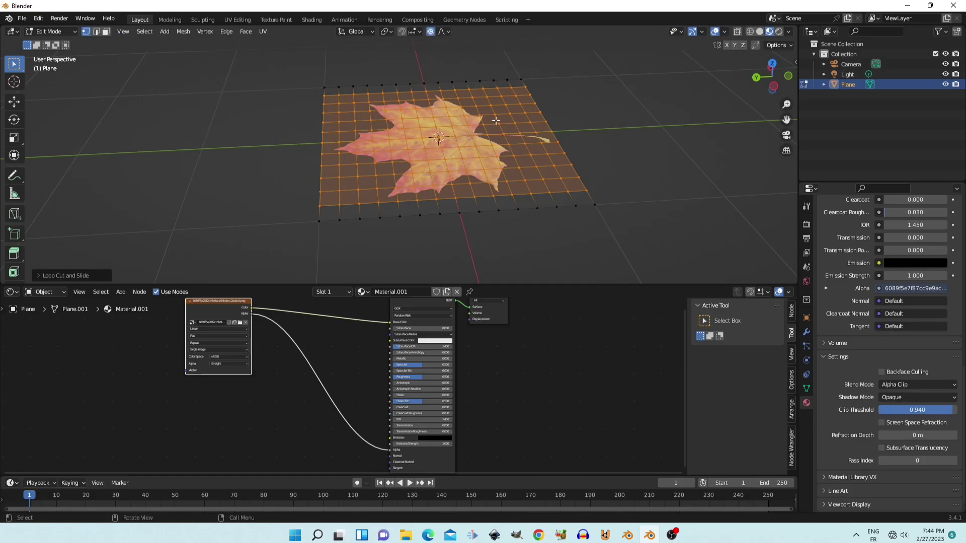
Set the proportional editing falloff to Sharp and select a single grid vertex
{"action": "left_click", "coordinate": [451, 28]}
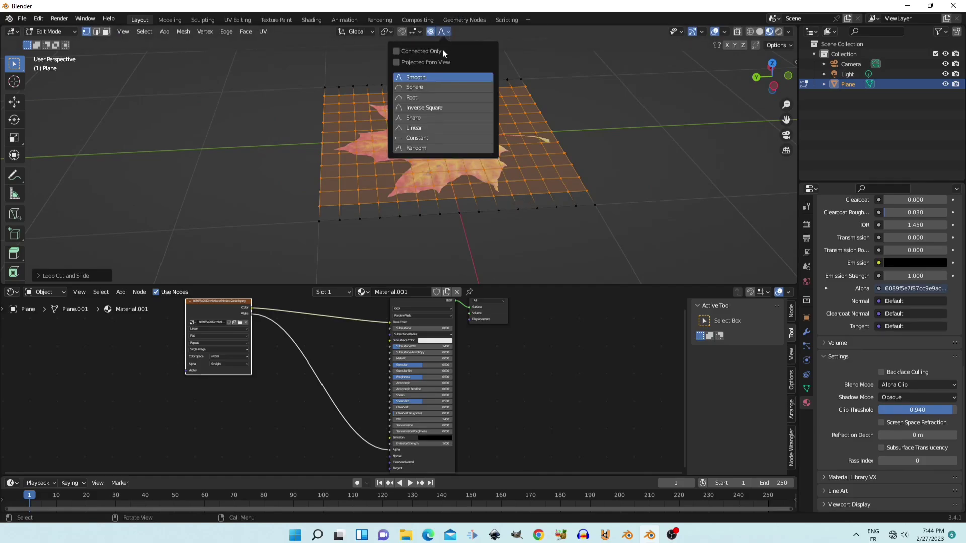
{"action": "left_click", "coordinate": [441, 118]}
{"action": "left_click", "coordinate": [486, 233]}
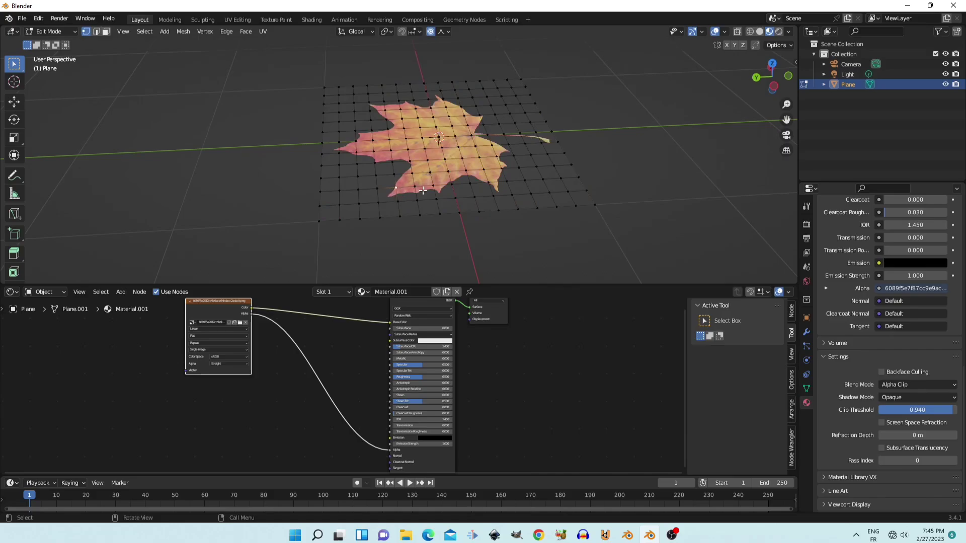
{"action": "mouse_move", "coordinate": [422, 190]}
{"action": "middle_mouse_down"}
{"action": "mouse_move", "coordinate": [409, 111]}
{"action": "mouse_move", "coordinate": [422, 139]}
{"action": "mouse_move", "coordinate": [352, 146]}
{"action": "middle_mouse_up"}
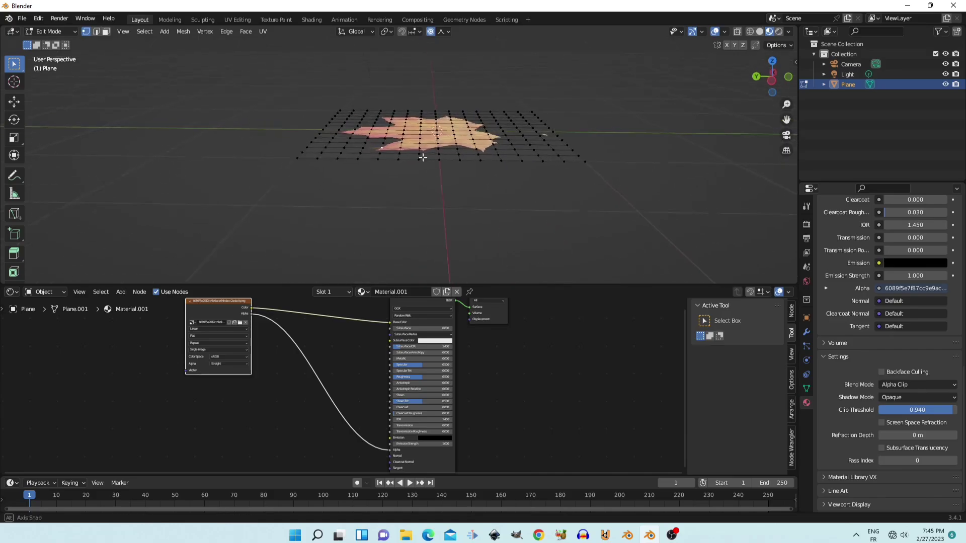
With the Move tool, raise one side of the leaf and bend its lower edge down
{"action": "left_click", "coordinate": [14, 102]}
{"action": "middle_click_drag", "start_coordinate": [420, 191], "coordinate": [419, 202]}
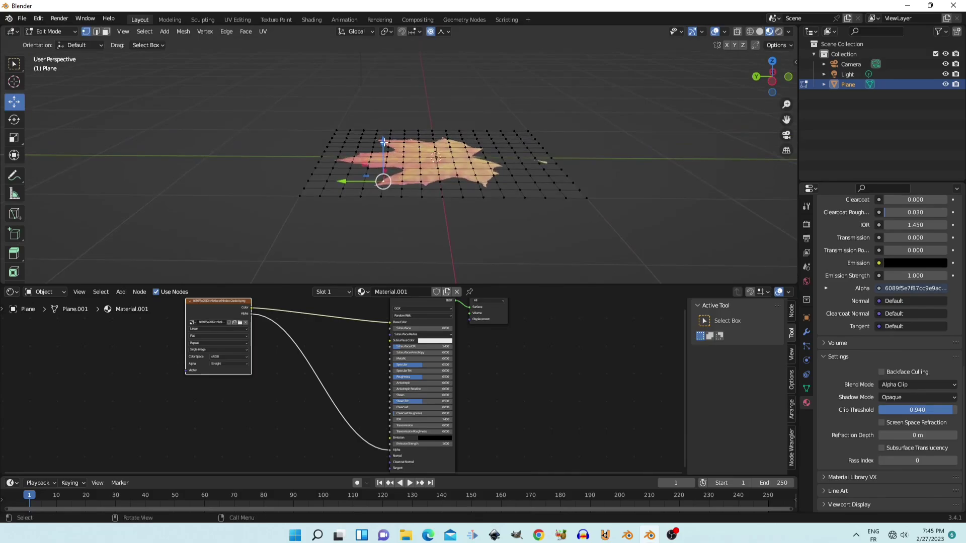
{"action": "left_click_drag", "start_coordinate": [383, 142], "coordinate": [383, 126]}
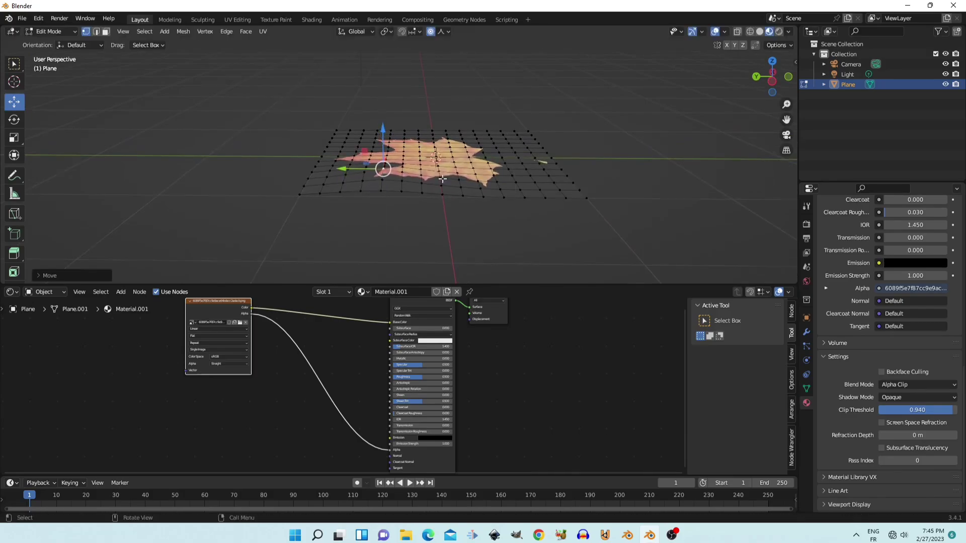
{"action": "middle_click_drag", "start_coordinate": [442, 180], "coordinate": [525, 185]}
{"action": "left_click", "coordinate": [399, 212]}
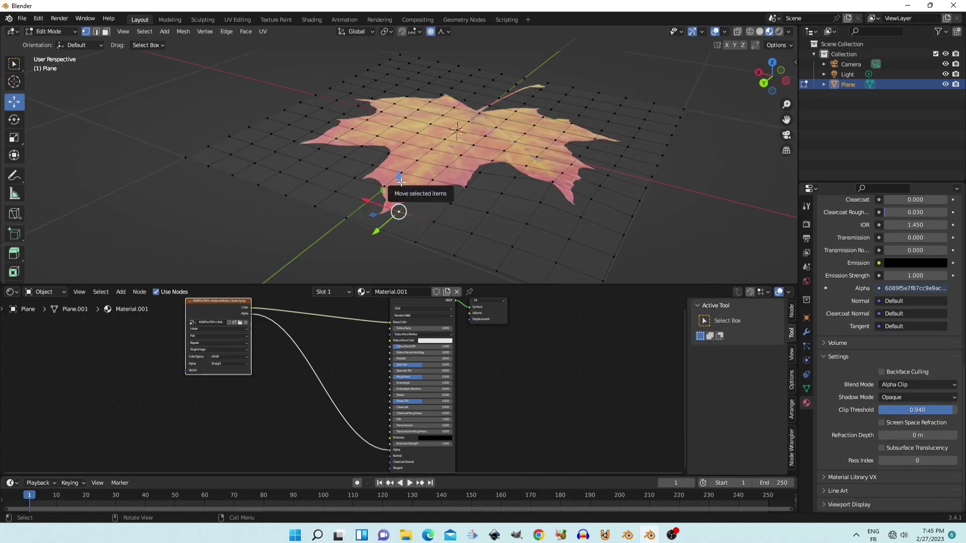
{"action": "left_click_drag", "start_coordinate": [399, 193], "coordinate": [398, 201]}
{"action": "left_click", "coordinate": [359, 183]}
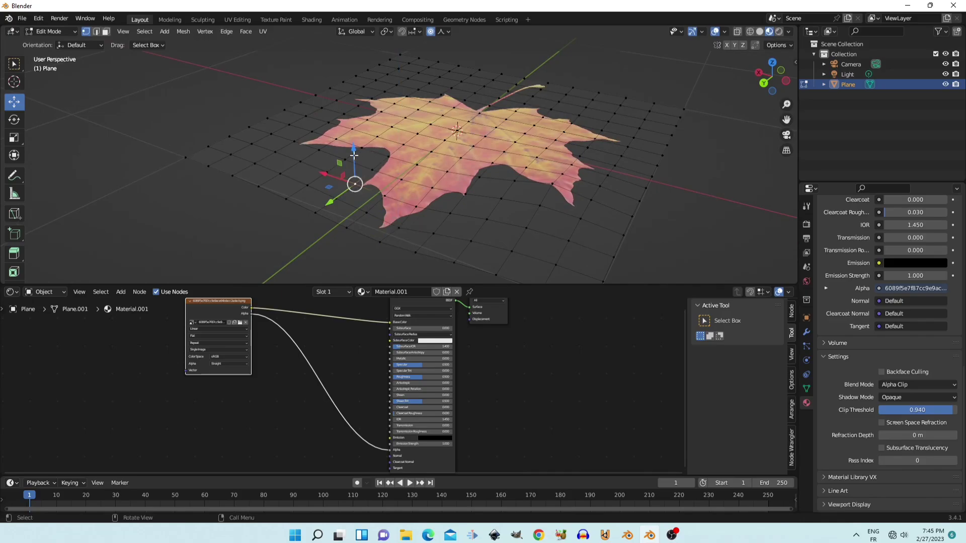
{"action": "left_click_drag", "start_coordinate": [354, 156], "coordinate": [357, 162]}
{"action": "mouse_move", "coordinate": [356, 162]}
{"action": "middle_mouse_down"}
{"action": "mouse_move", "coordinate": [468, 151]}
{"action": "mouse_move", "coordinate": [501, 168]}
{"action": "middle_mouse_up"}
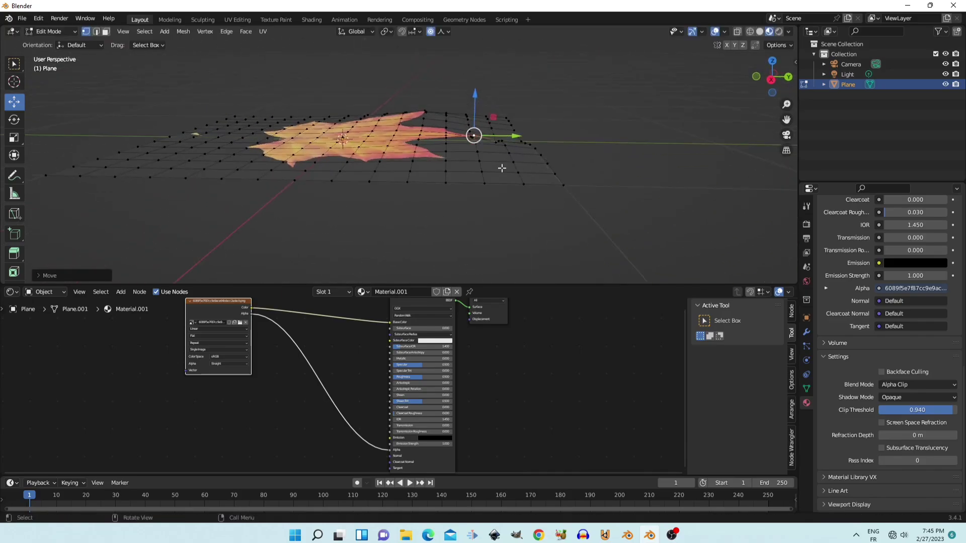
Dip the leaf's middle, curve and pull down its right side, and raise the stem area
{"action": "left_click", "coordinate": [376, 163]}
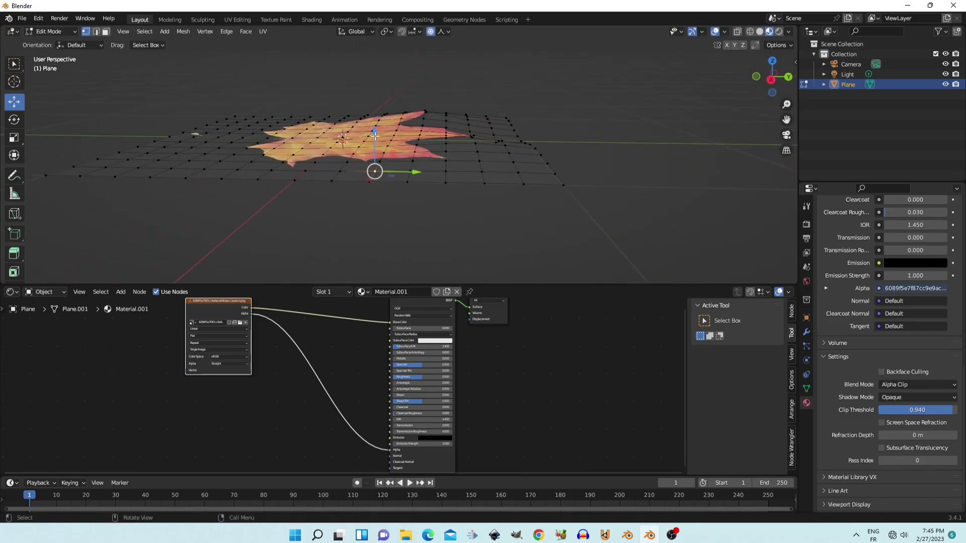
{"action": "left_click_drag", "start_coordinate": [375, 136], "coordinate": [421, 160]}
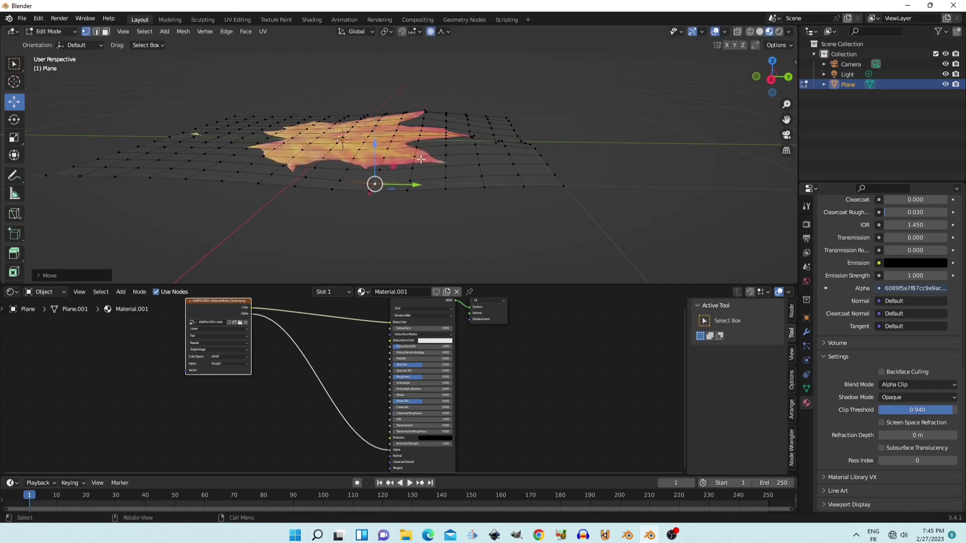
{"action": "left_click", "coordinate": [446, 165]}
{"action": "left_click_drag", "start_coordinate": [446, 166], "coordinate": [449, 177]}
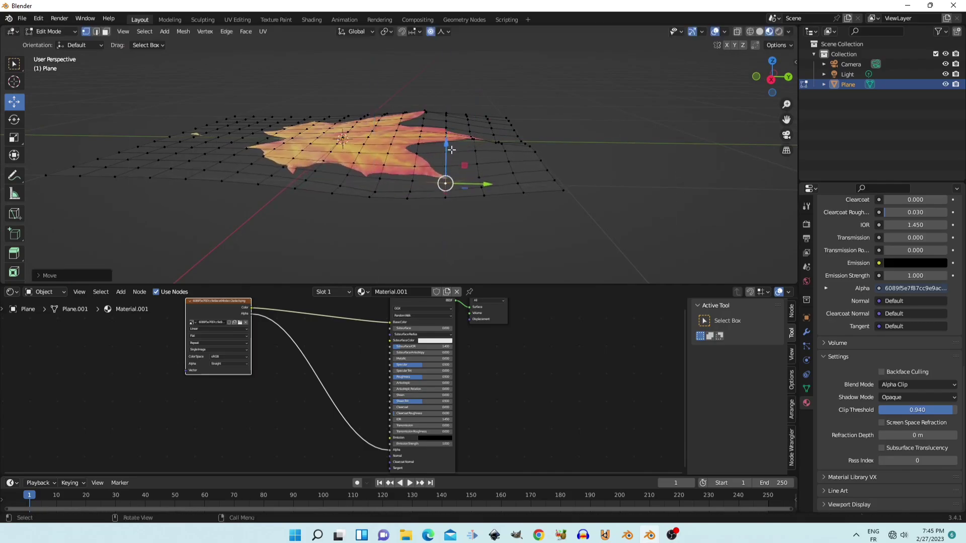
{"action": "mouse_move", "coordinate": [449, 177]}
{"action": "middle_mouse_down"}
{"action": "mouse_move", "coordinate": [510, 186]}
{"action": "mouse_move", "coordinate": [503, 151]}
{"action": "mouse_move", "coordinate": [522, 212]}
{"action": "middle_mouse_up"}
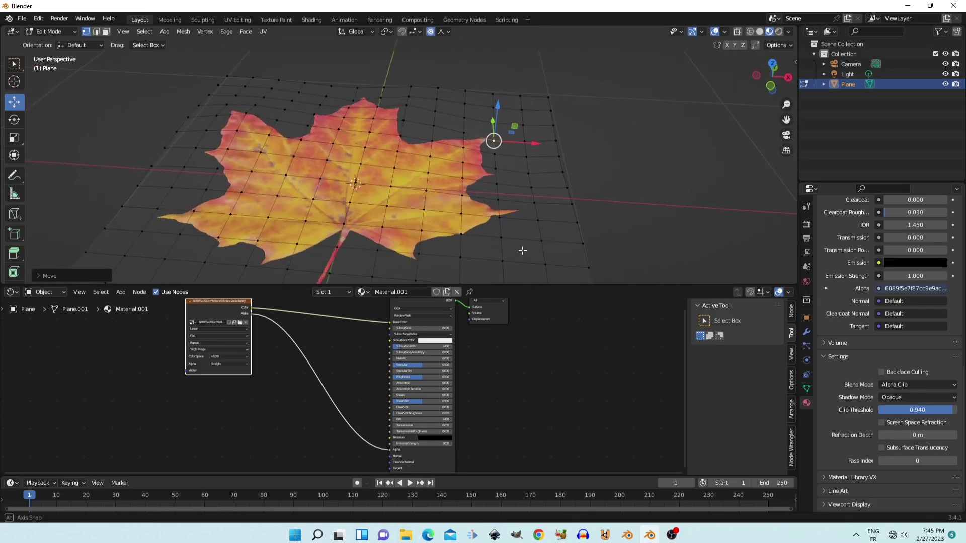
{"action": "left_click", "coordinate": [534, 203]}
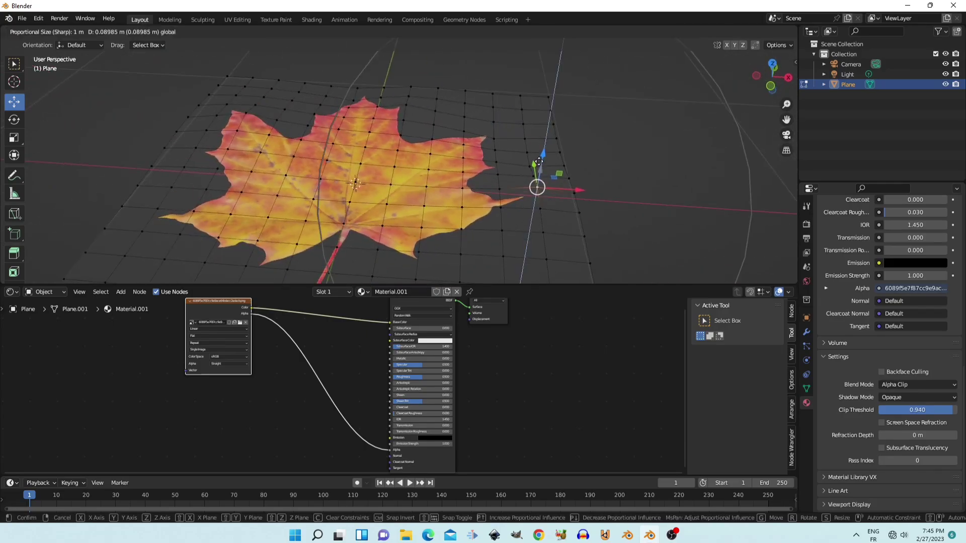
{"action": "left_click_drag", "start_coordinate": [539, 176], "coordinate": [385, 265]}
{"action": "middle_click_drag", "start_coordinate": [385, 265], "coordinate": [398, 223]}
{"action": "left_click", "coordinate": [351, 190]}
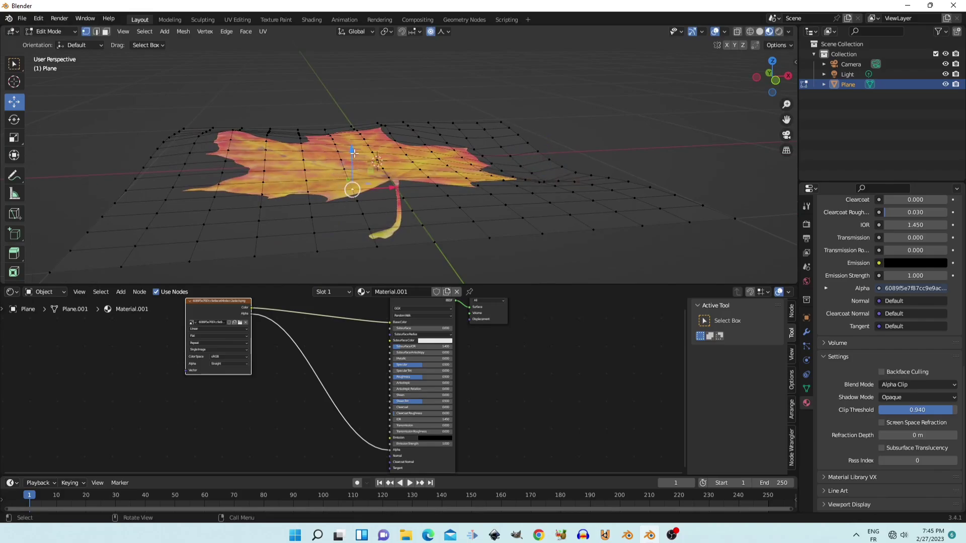
{"action": "left_click_drag", "start_coordinate": [354, 153], "coordinate": [349, 139]}
{"action": "middle_click_drag", "start_coordinate": [350, 139], "coordinate": [428, 217]}
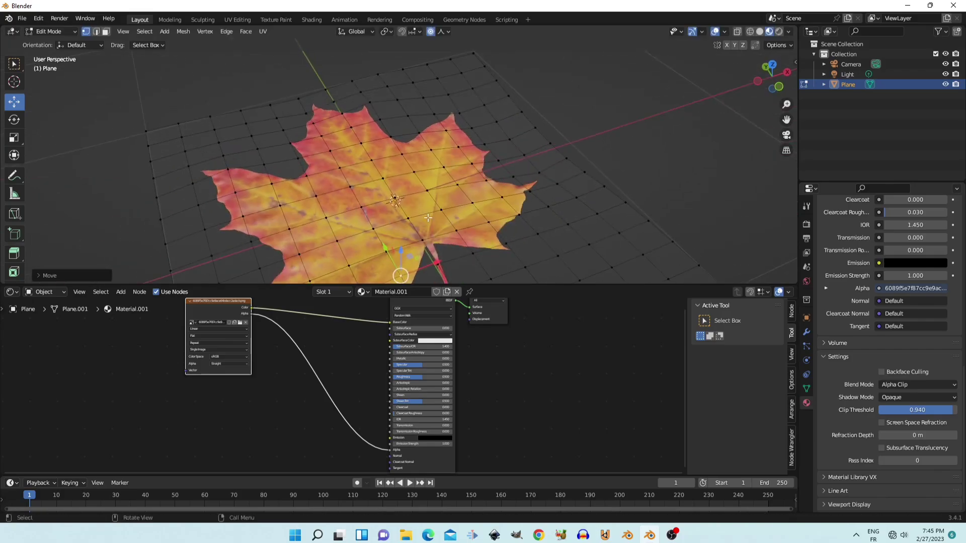
Raise the leaf centre and nudge nearby vertices to refine the curve
{"action": "left_click", "coordinate": [355, 187]}
{"action": "mouse_move", "coordinate": [349, 156]}
{"action": "left_mouse_down"}
{"action": "mouse_move", "coordinate": [393, 157]}
{"action": "mouse_move", "coordinate": [366, 176]}
{"action": "left_mouse_up"}
{"action": "left_click", "coordinate": [394, 189]}
{"action": "left_click", "coordinate": [369, 213]}
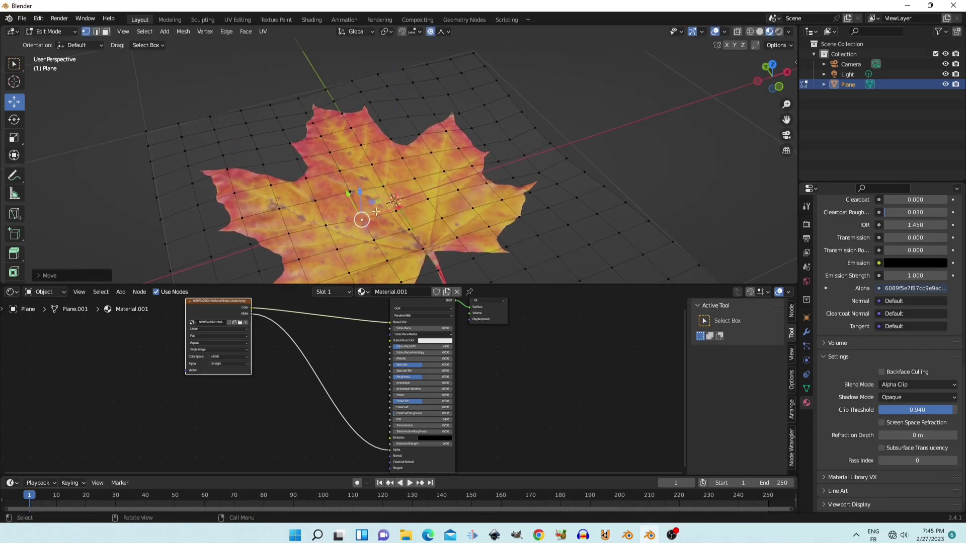
{"action": "mouse_move", "coordinate": [365, 176]}
{"action": "middle_mouse_down"}
{"action": "mouse_move", "coordinate": [452, 204]}
{"action": "mouse_move", "coordinate": [440, 189]}
{"action": "middle_mouse_up"}
{"action": "left_click", "coordinate": [422, 190]}
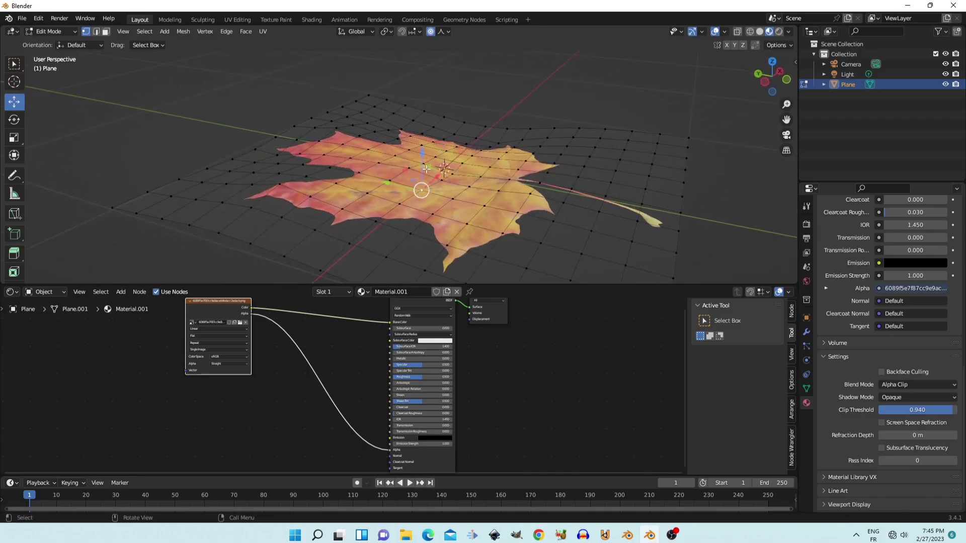
{"action": "left_click", "coordinate": [391, 178]}
{"action": "left_click_drag", "start_coordinate": [386, 150], "coordinate": [386, 163]}
Return to Object Mode, deselect the leaf, and orbit around the curved shape
{"action": "key", "text": "Tab"}
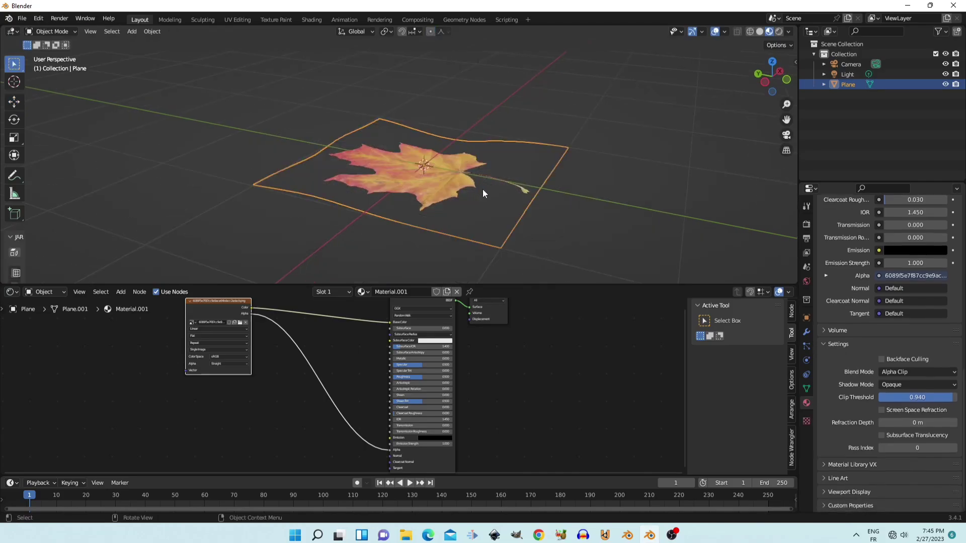
{"action": "left_click", "coordinate": [614, 197]}
{"action": "mouse_move", "coordinate": [614, 196]}
{"action": "middle_mouse_down"}
{"action": "mouse_move", "coordinate": [624, 252]}
{"action": "mouse_move", "coordinate": [617, 205]}
{"action": "mouse_move", "coordinate": [704, 199]}
{"action": "mouse_move", "coordinate": [629, 223]}
{"action": "mouse_move", "coordinate": [528, 234]}
{"action": "mouse_move", "coordinate": [549, 211]}
{"action": "middle_mouse_up"}
{"action": "scroll", "coordinate": [573, 222], "scroll_direction": "up", "scroll_amount": 2}
{"action": "scroll", "coordinate": [549, 211], "scroll_direction": "down", "scroll_amount": 2}
Join the shader editor area into the 3D viewport, keeping the viewport
{"action": "right_click", "coordinate": [545, 285]}
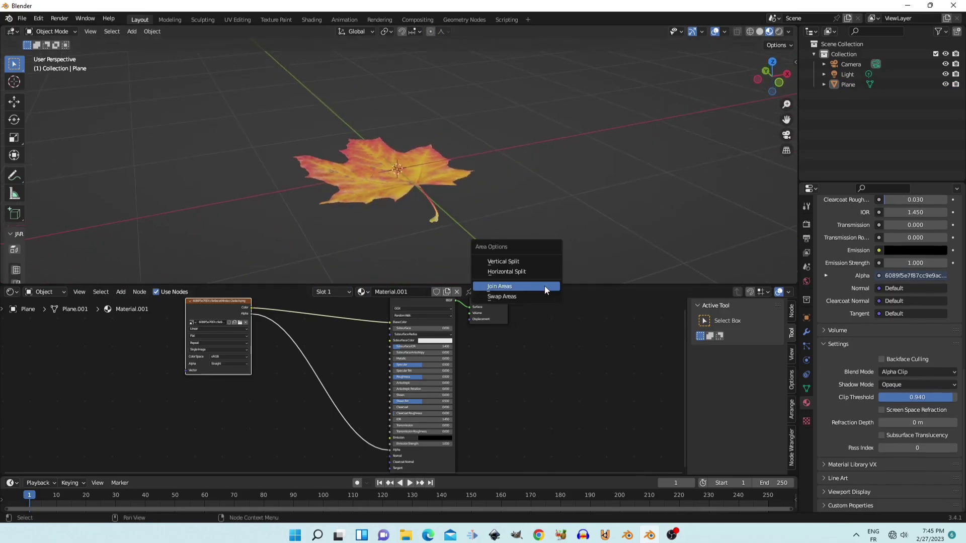
{"action": "left_click", "coordinate": [540, 286]}
{"action": "left_click", "coordinate": [536, 347]}
{"action": "scroll", "coordinate": [533, 332], "scroll_direction": "up", "scroll_amount": 2}
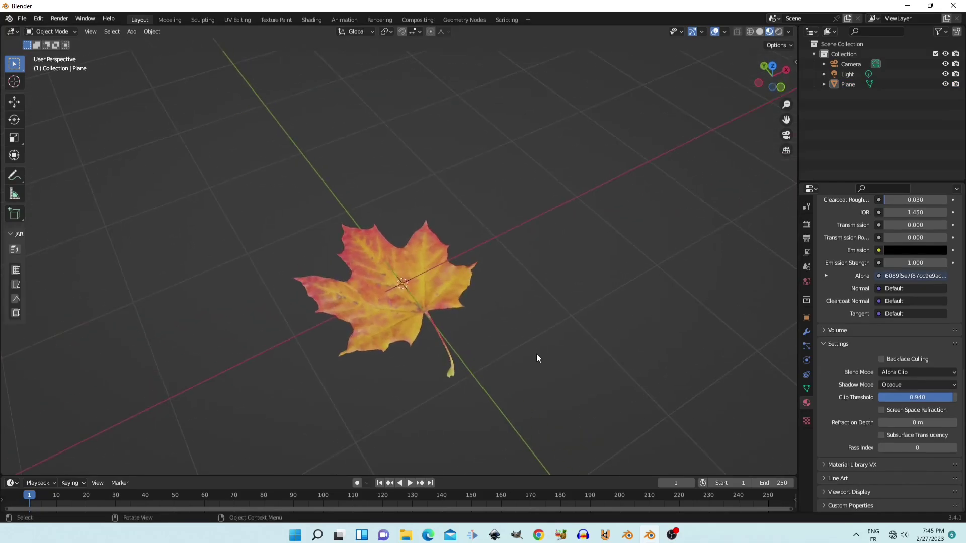
{"action": "scroll", "coordinate": [537, 354], "scroll_direction": "up", "scroll_amount": 1}
Centre the curved leaf and hide the viewport overlays and toolbar for a clean view
{"action": "middle_click_drag", "start_coordinate": [576, 354], "coordinate": [570, 288], "text": "shift"}
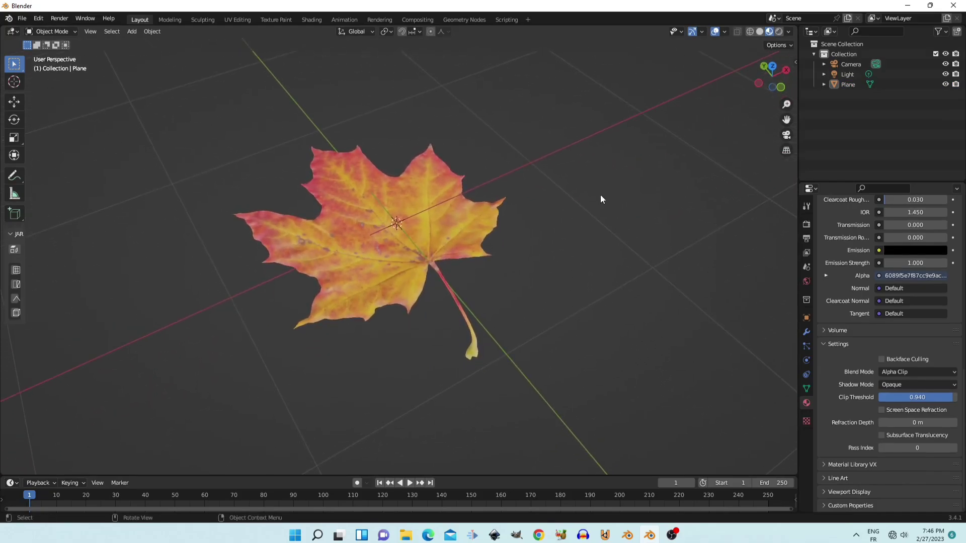
{"action": "left_click", "coordinate": [715, 31]}
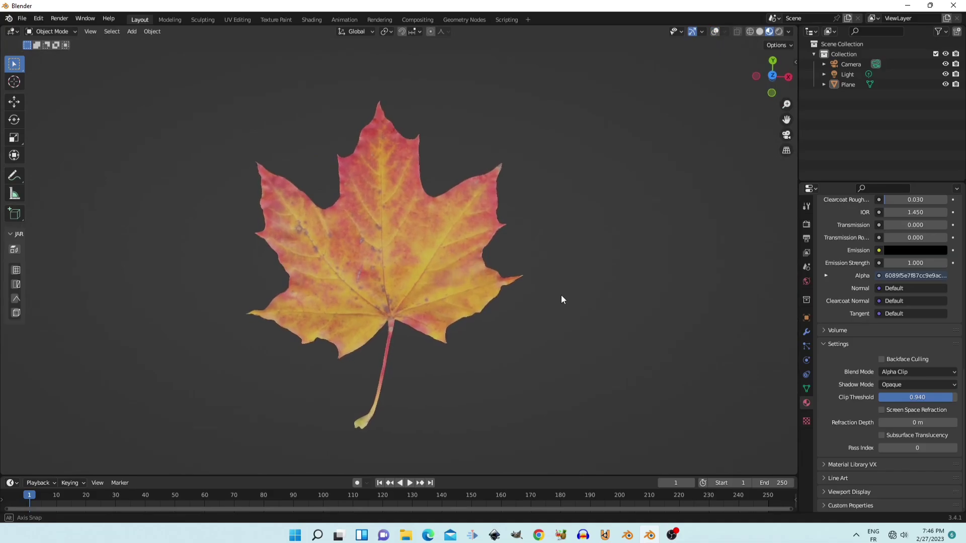
{"action": "key", "text": "t"}
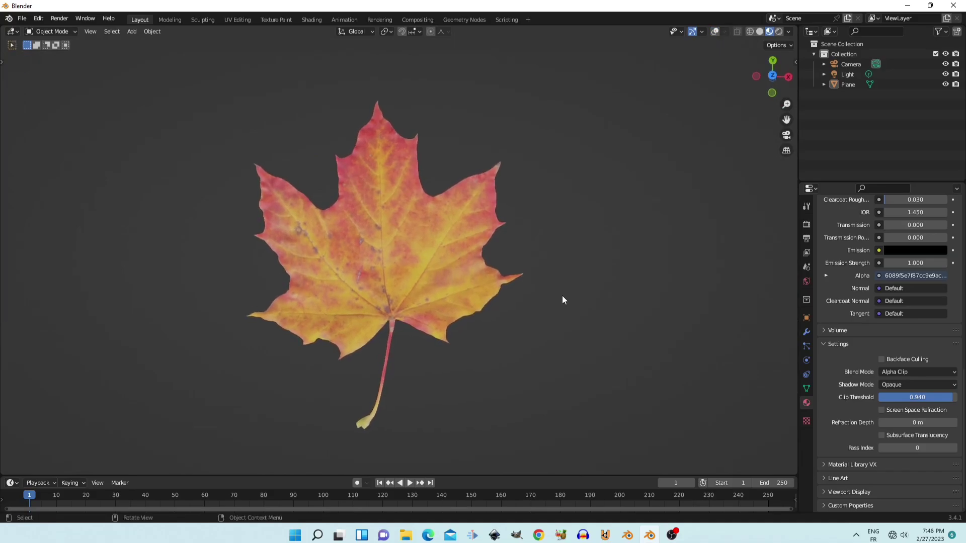